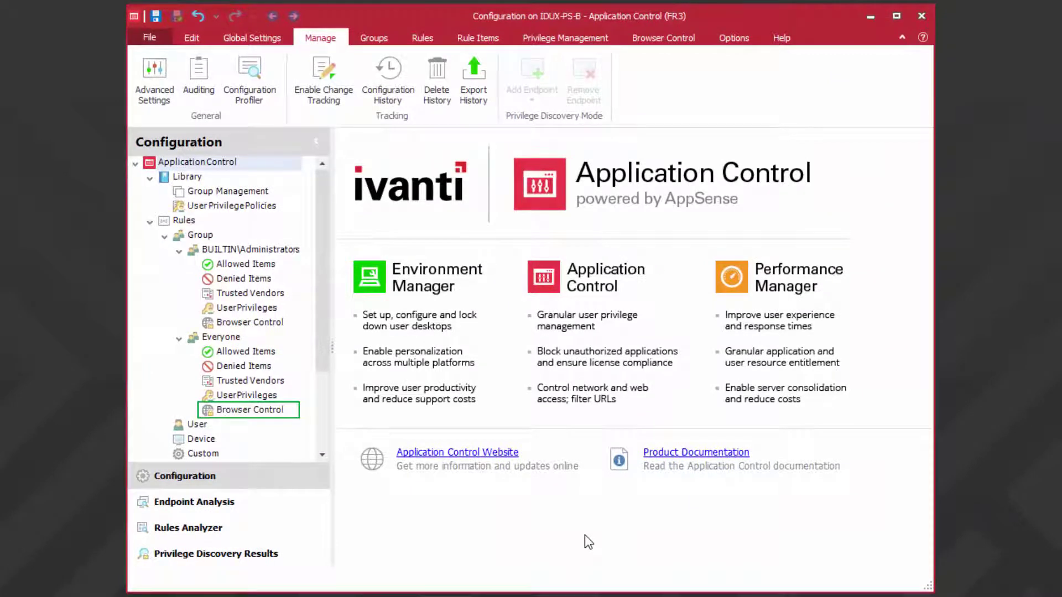
- Add a wildcard (*) URL rule for Everyone that redirects to the default warning page
click(259, 409)
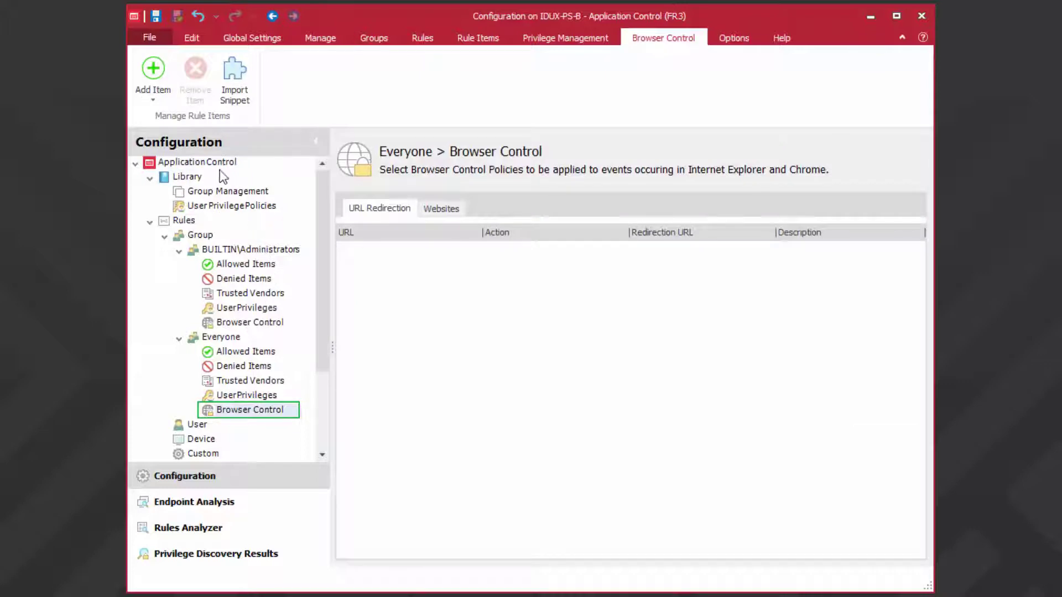
click(153, 92)
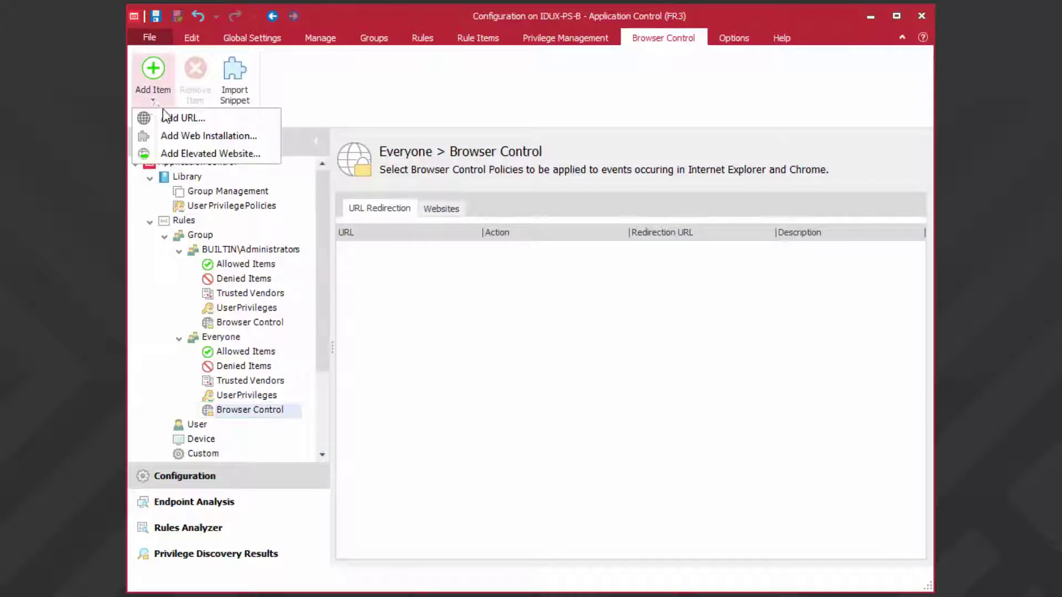
click(180, 118)
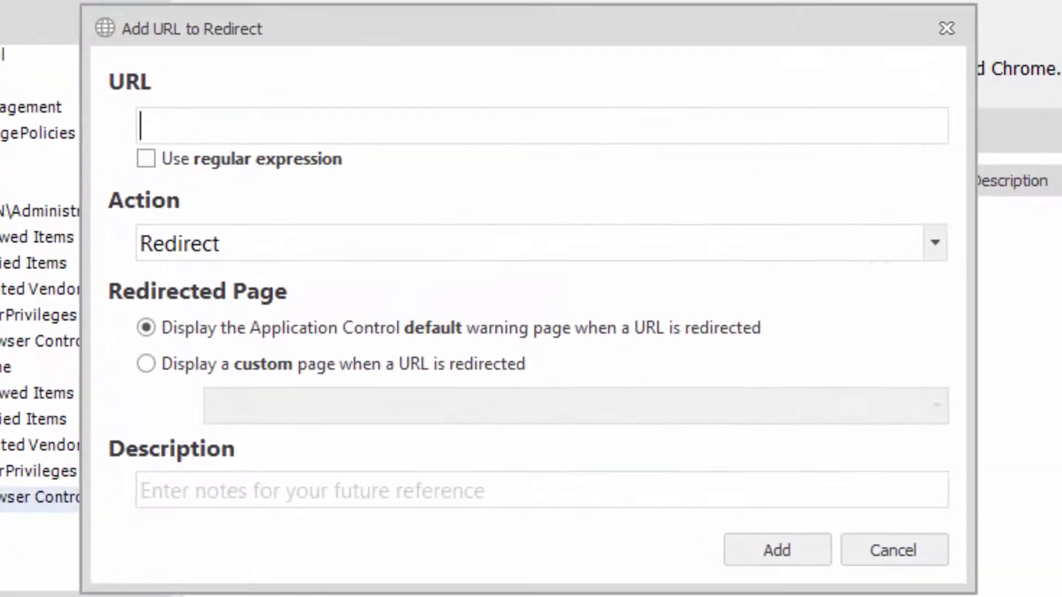
text(*)
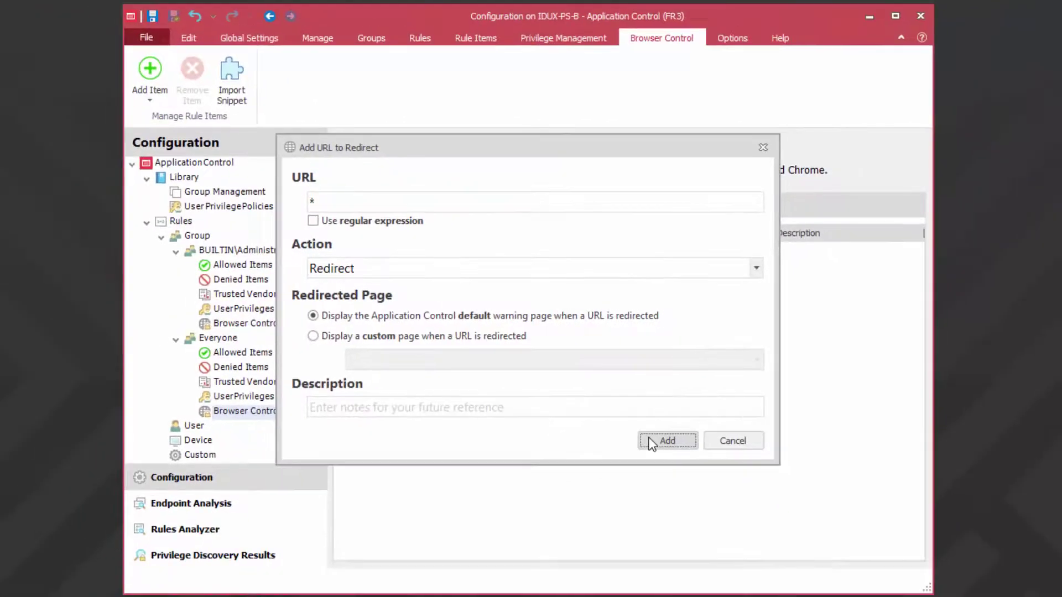
click(667, 441)
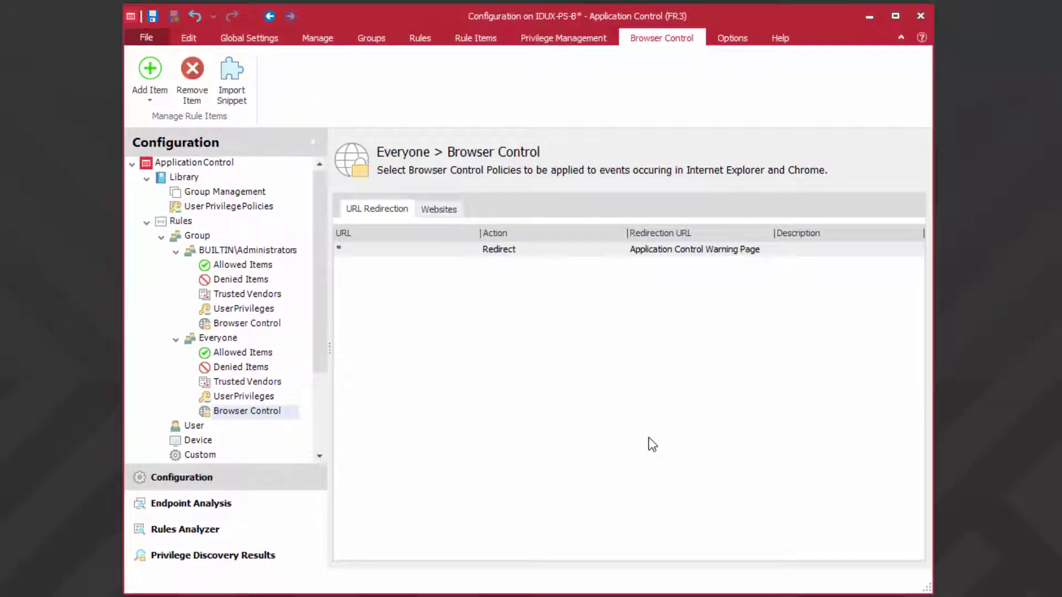
click(149, 100)
click(175, 116)
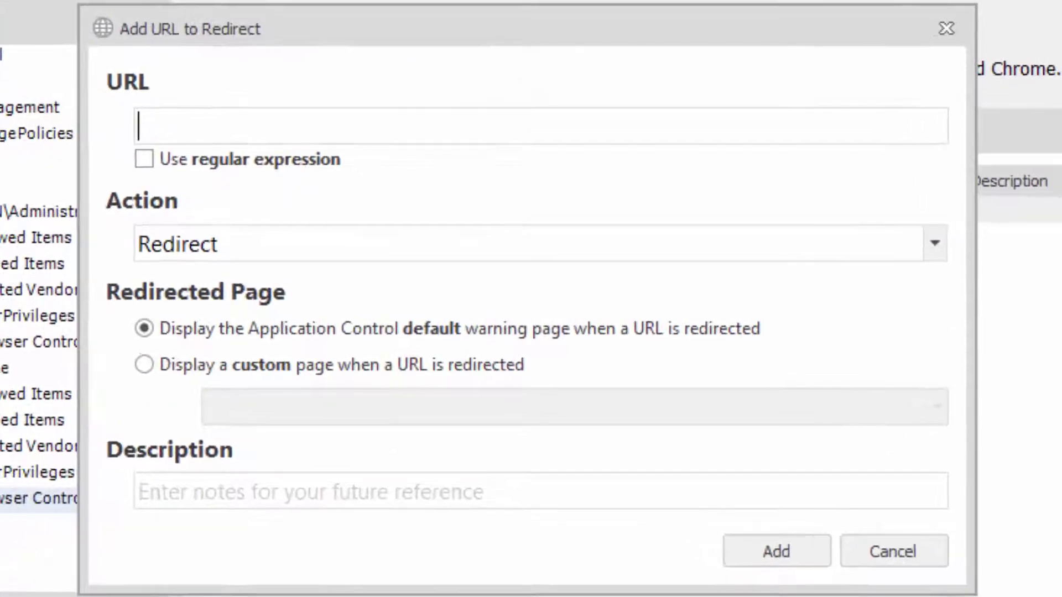
text(www.)
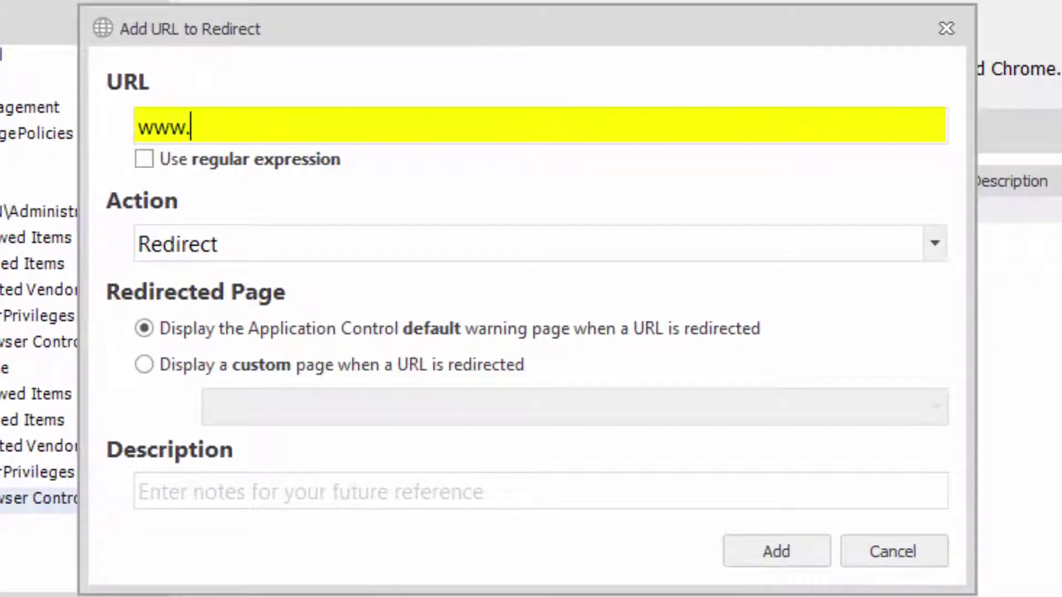
text(office.c)
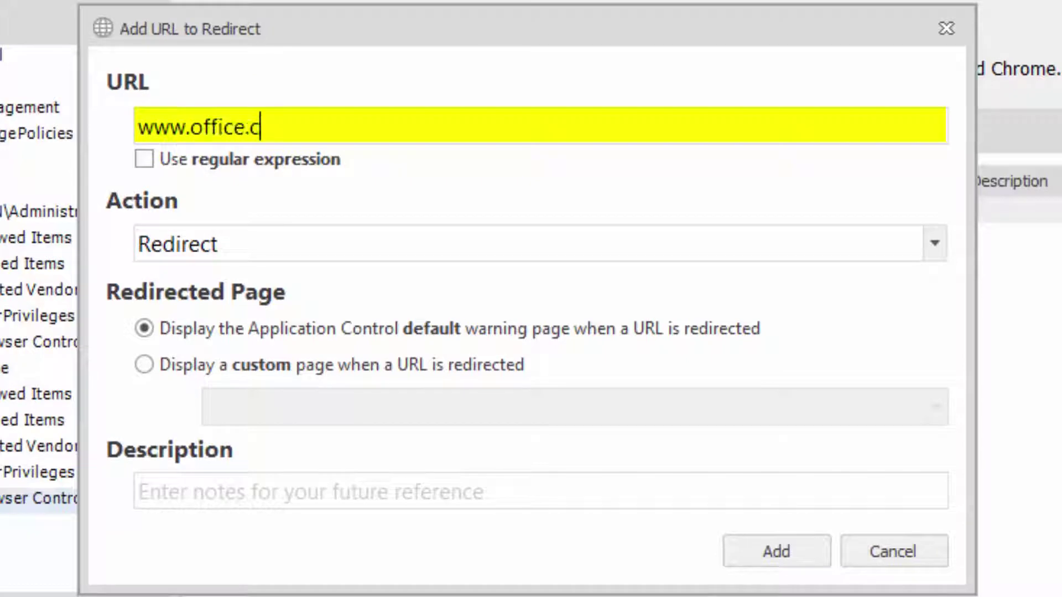
text(om)
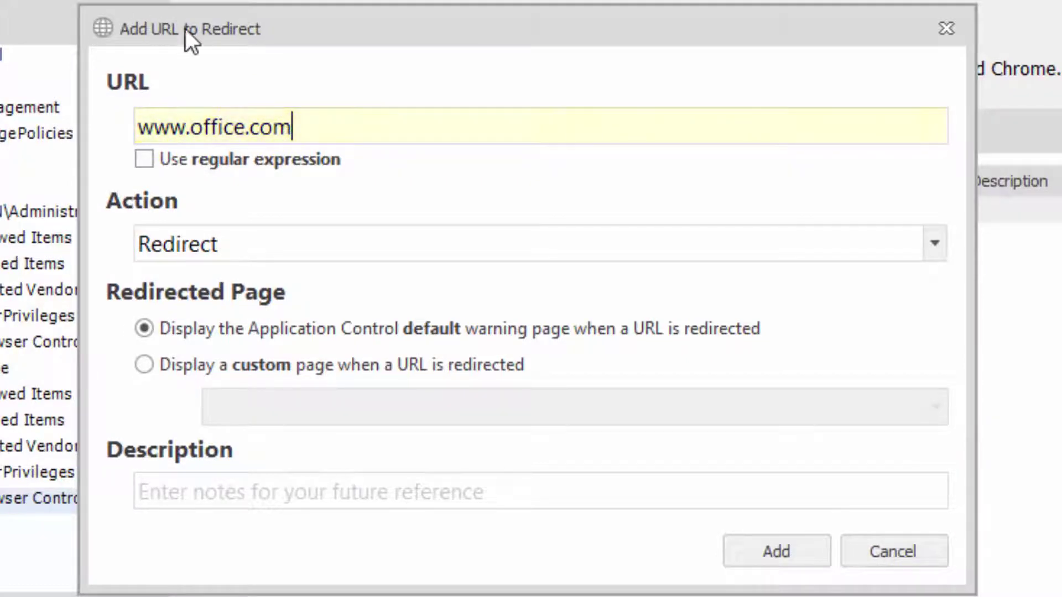
click(340, 243)
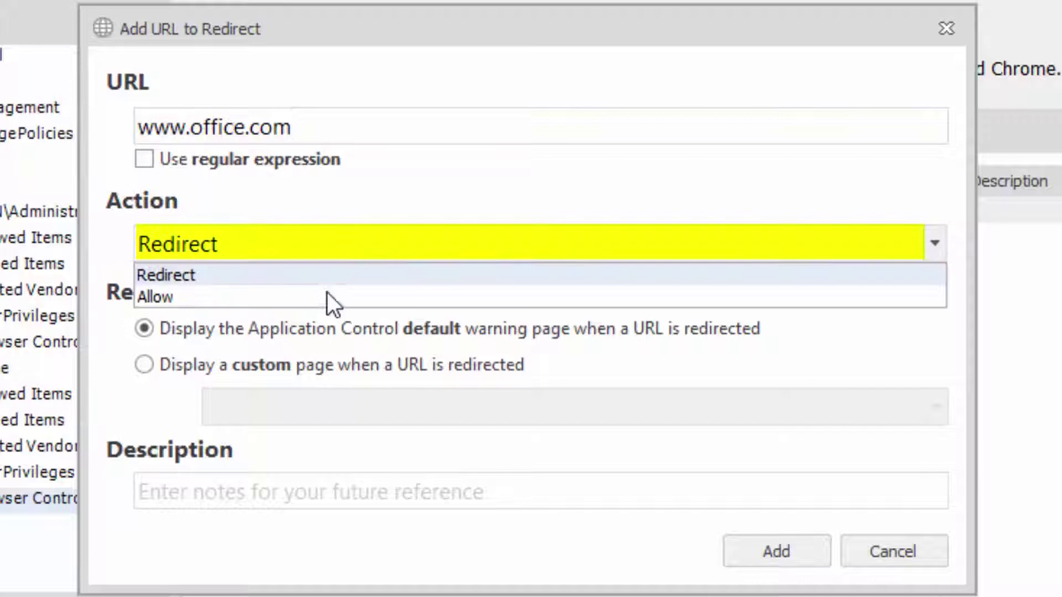
click(327, 295)
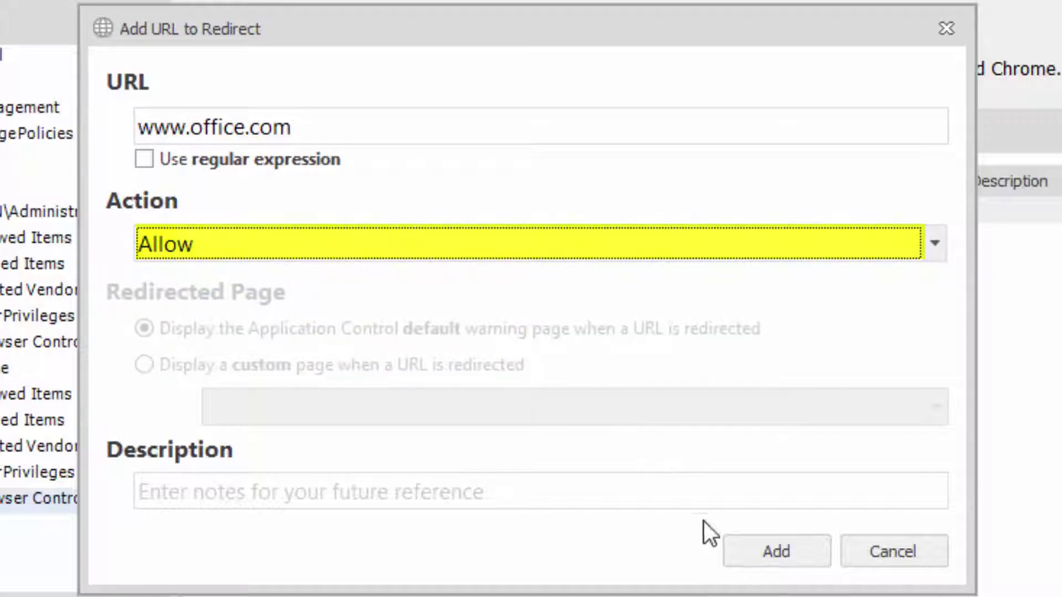
click(746, 549)
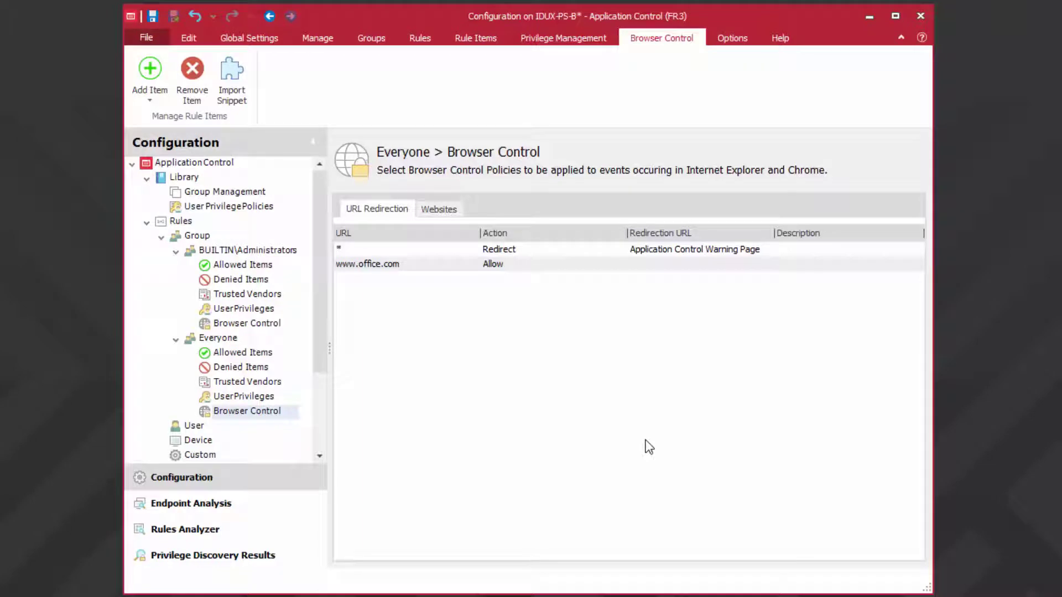
- Save the configuration as the live configuration on this computer
click(148, 38)
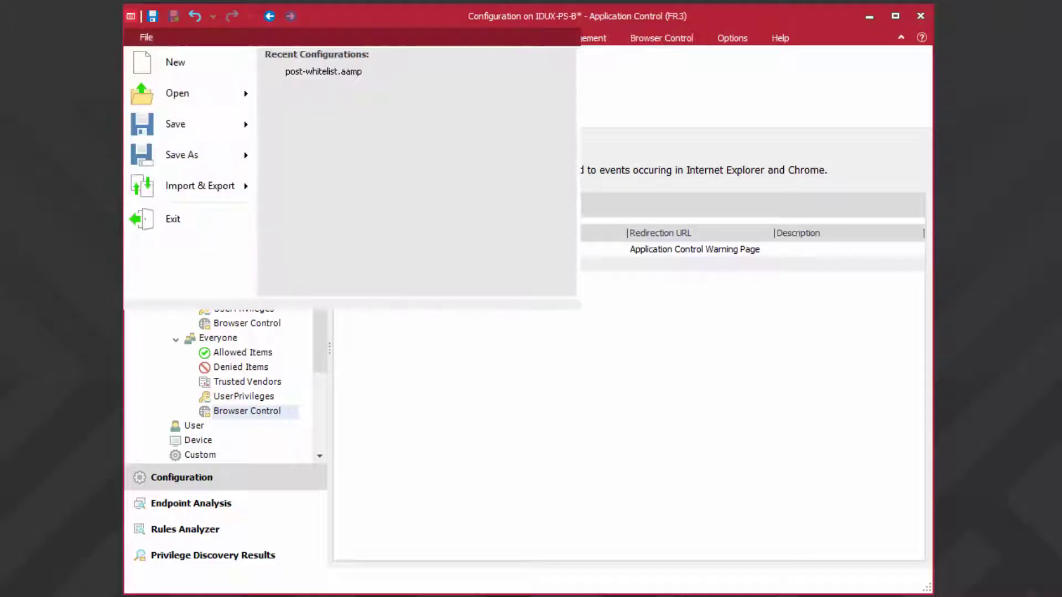
click(181, 155)
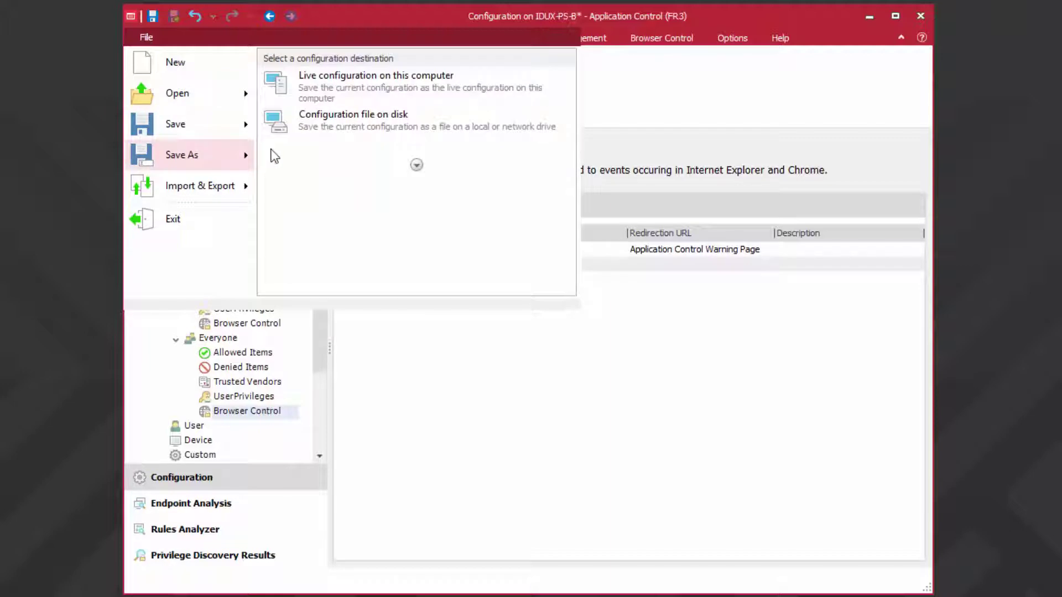
click(314, 85)
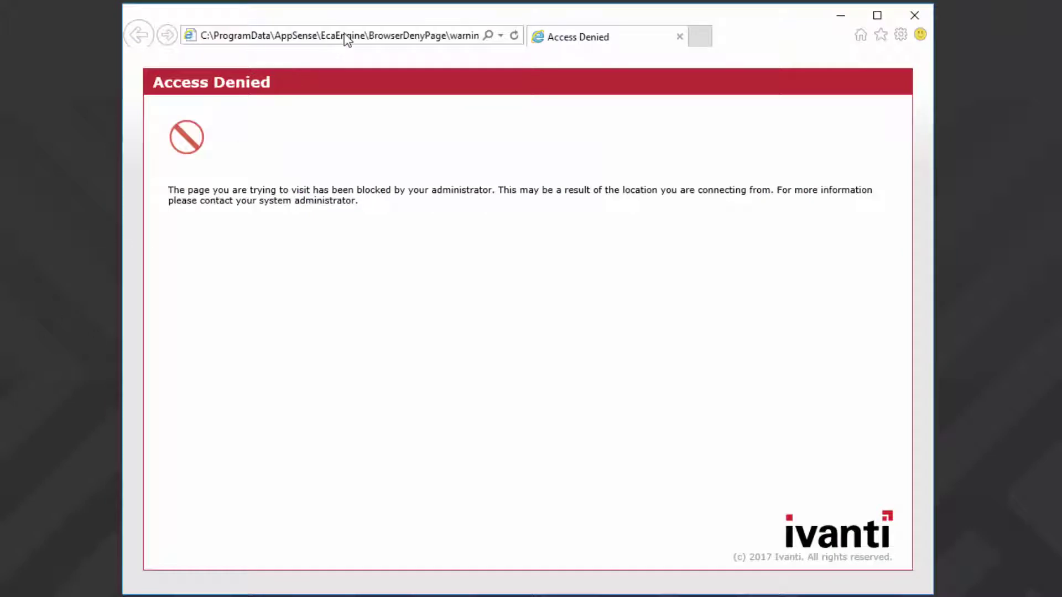
click(347, 36)
text(www)
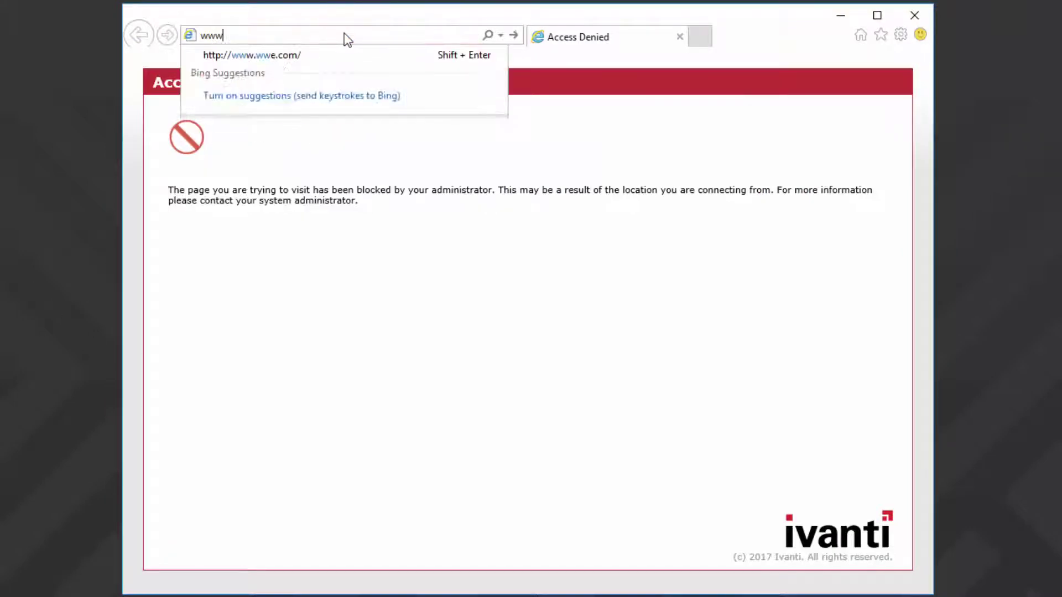
text(.office)
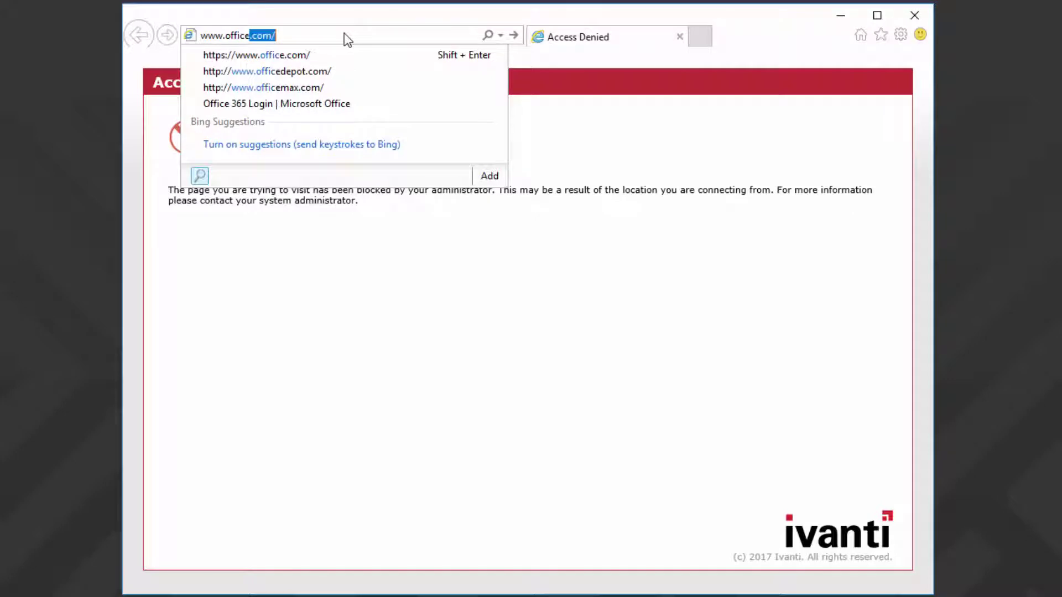
text(.com)
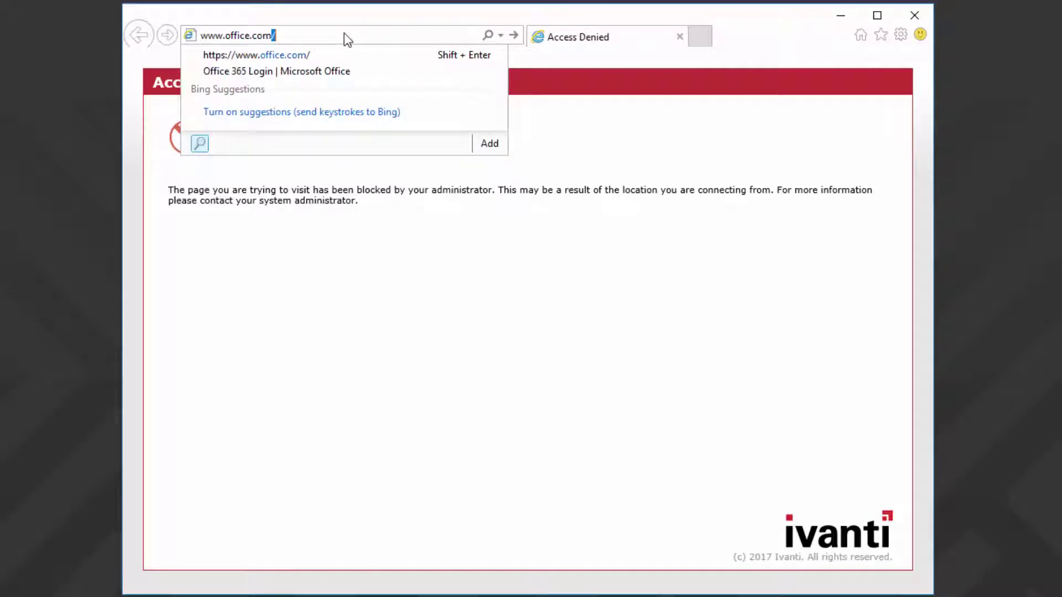
key(Return)
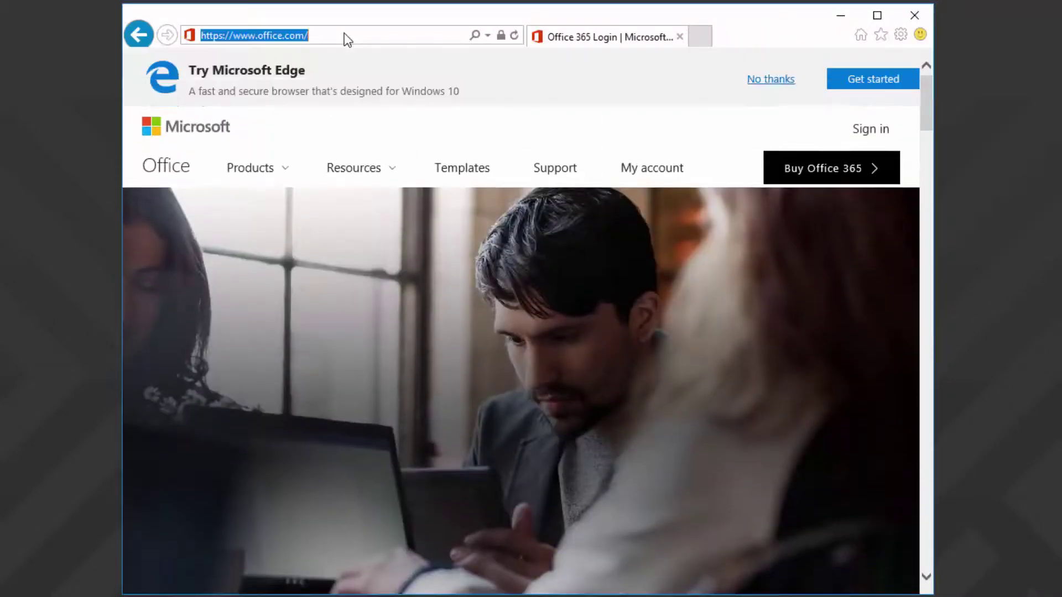
text(www.)
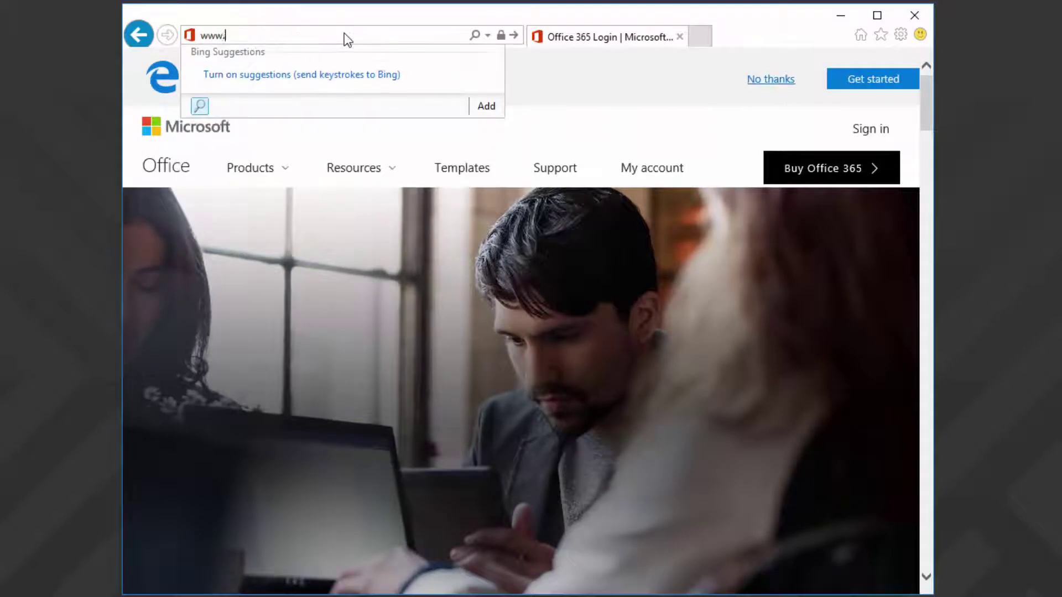
text(ivanti)
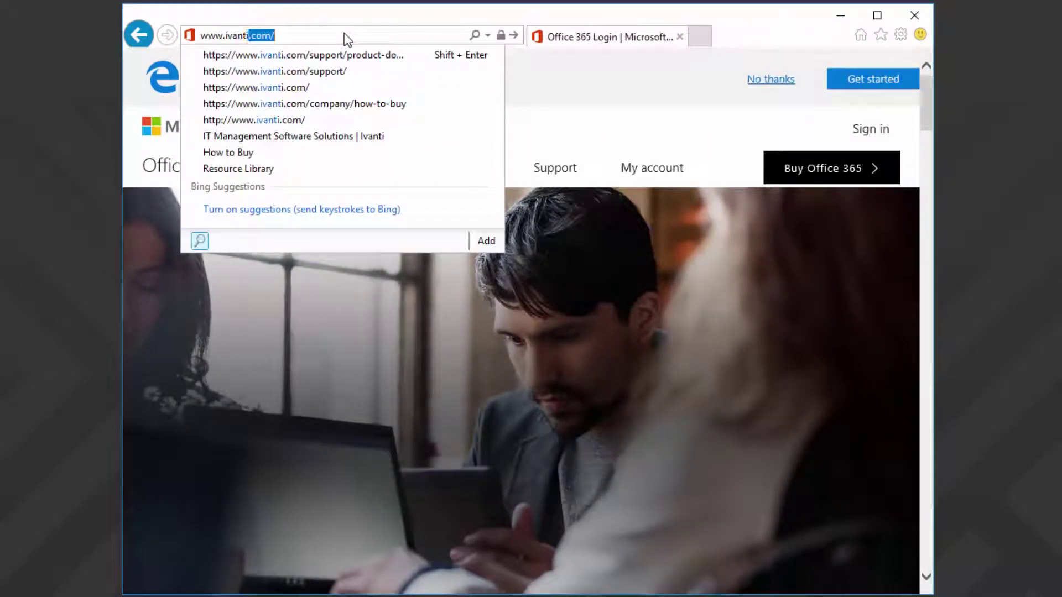
text(.com)
key(Return)
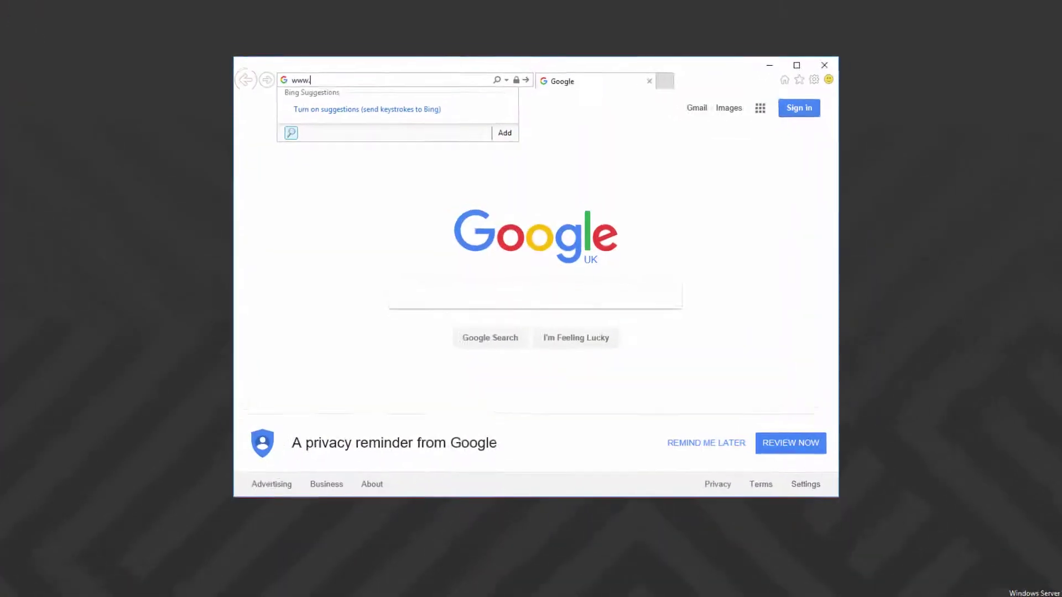
text(ivanti)
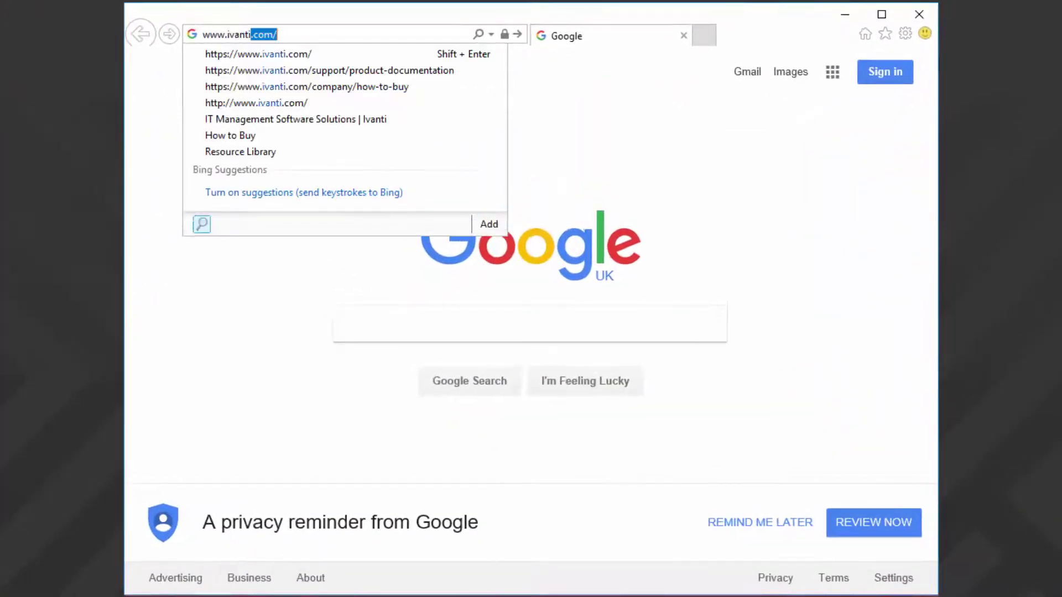
text(.com)
key(Return)
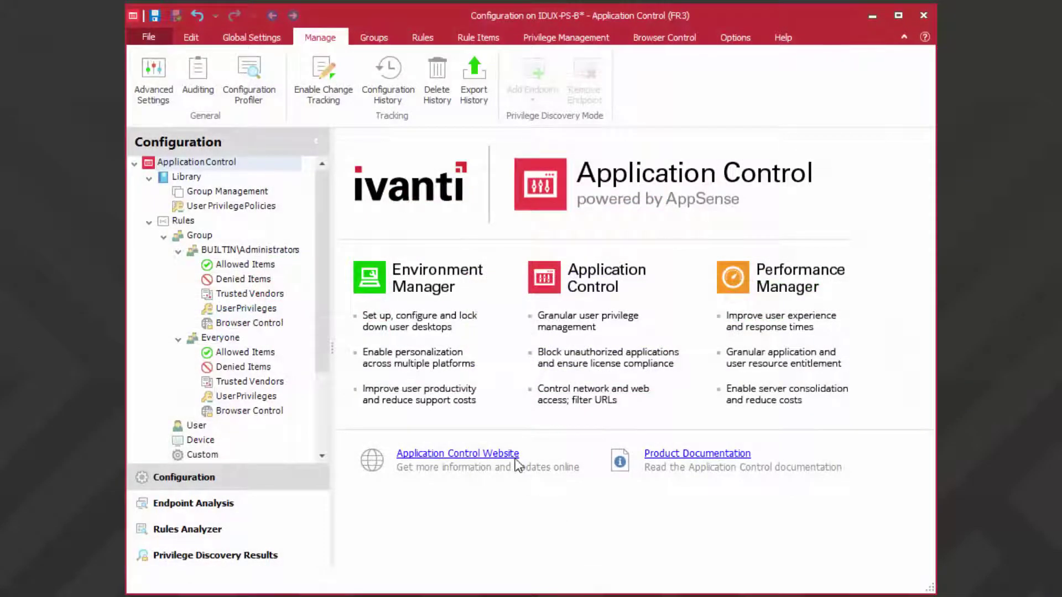
click(249, 410)
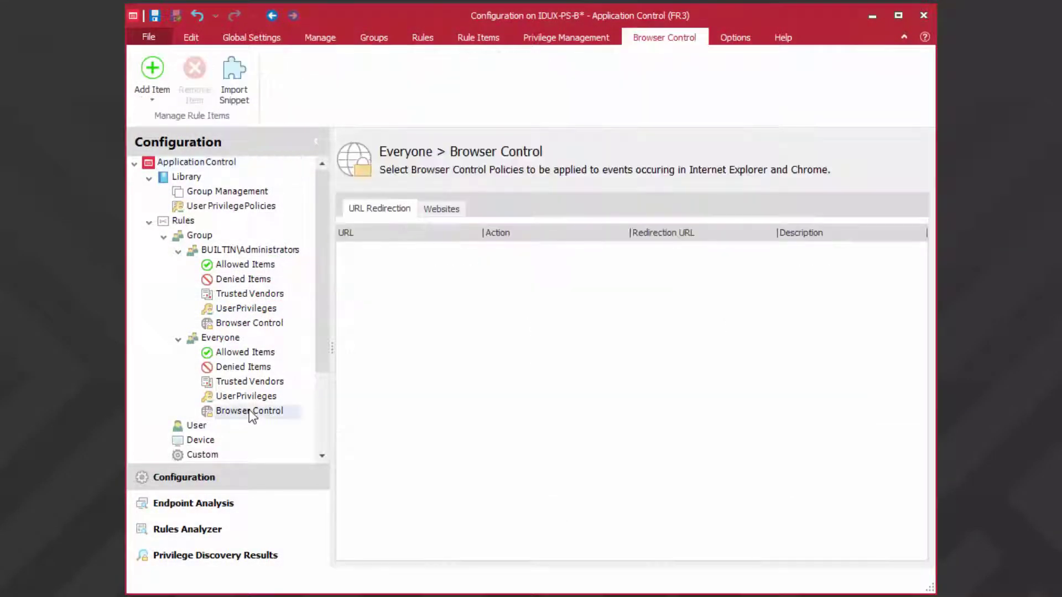
click(151, 75)
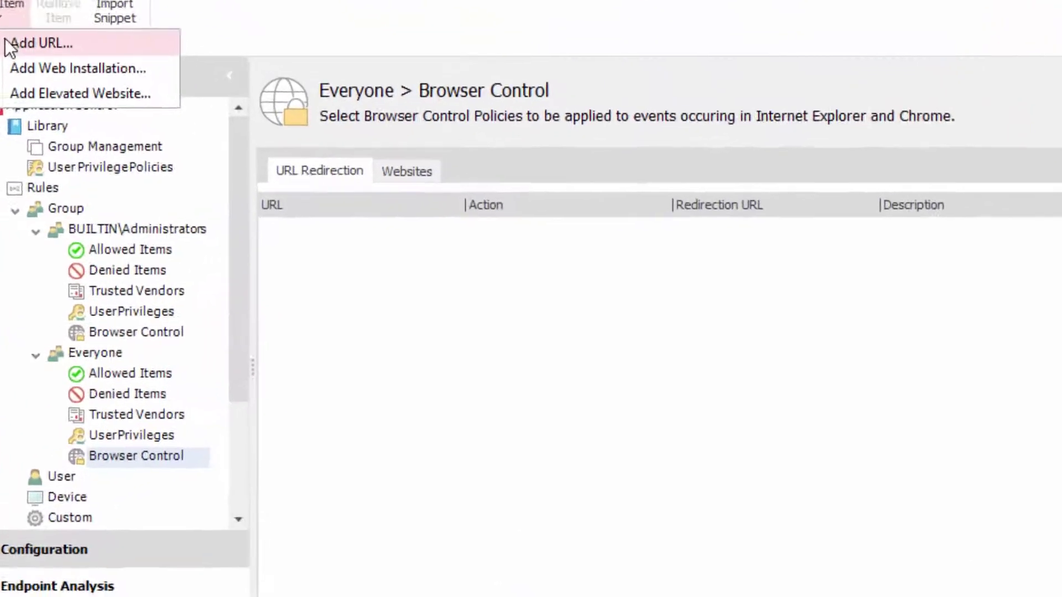
click(165, 112)
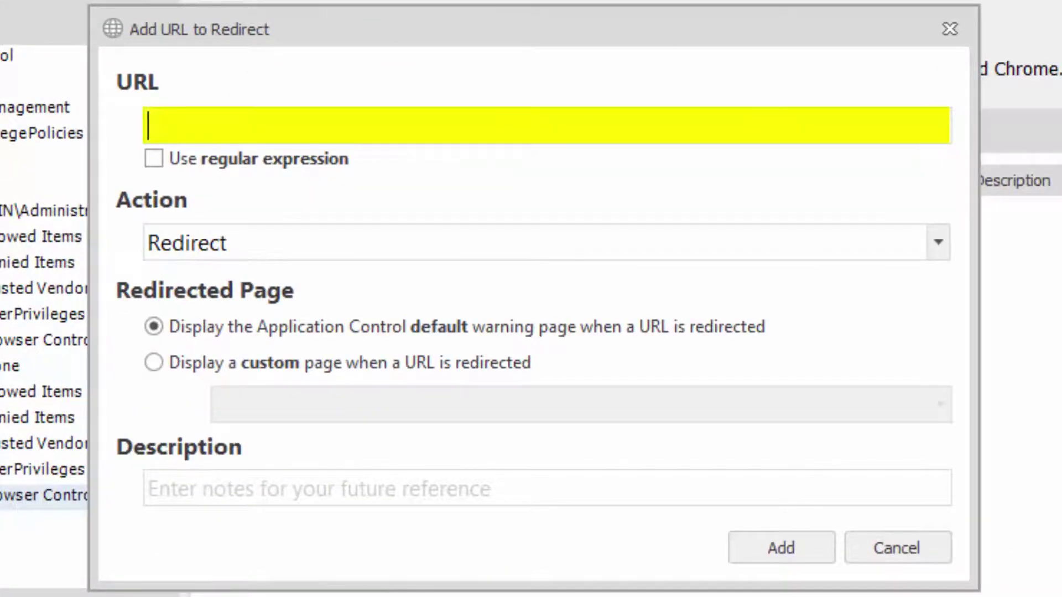
text(*)
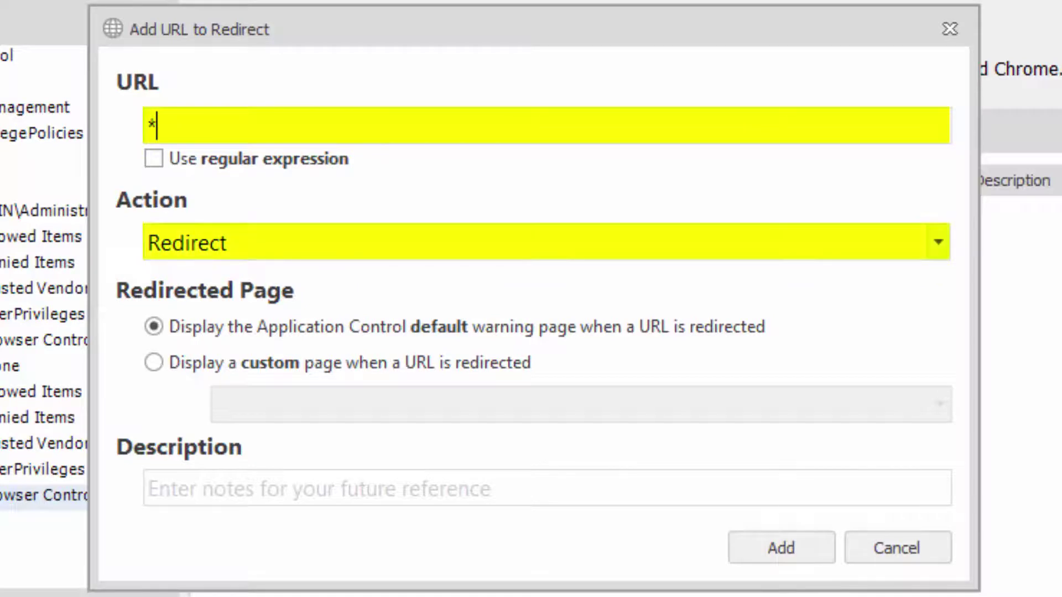
click(287, 363)
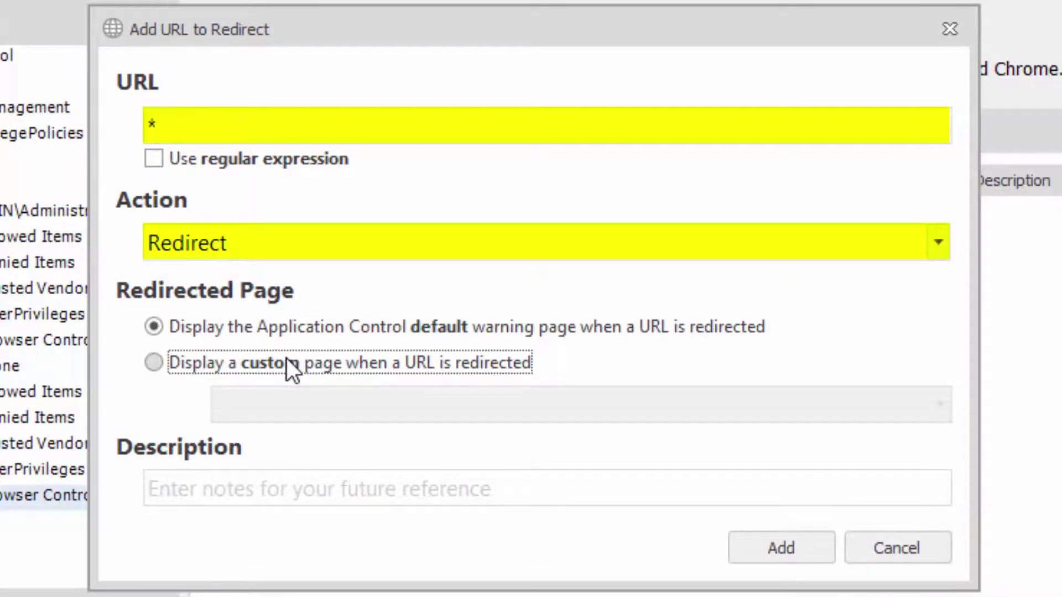
click(297, 407)
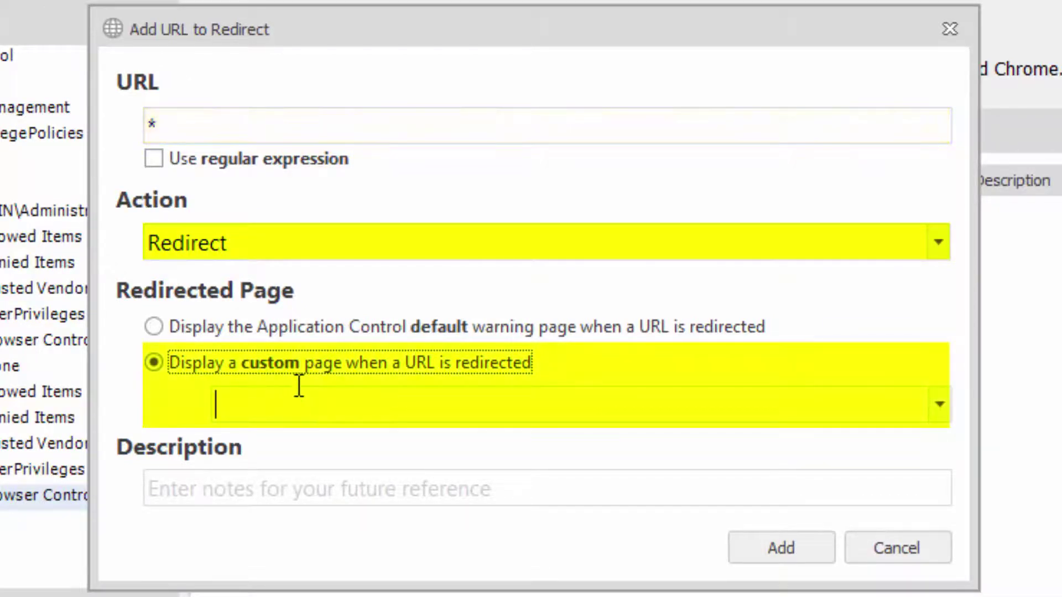
text(www.ivanti.com)
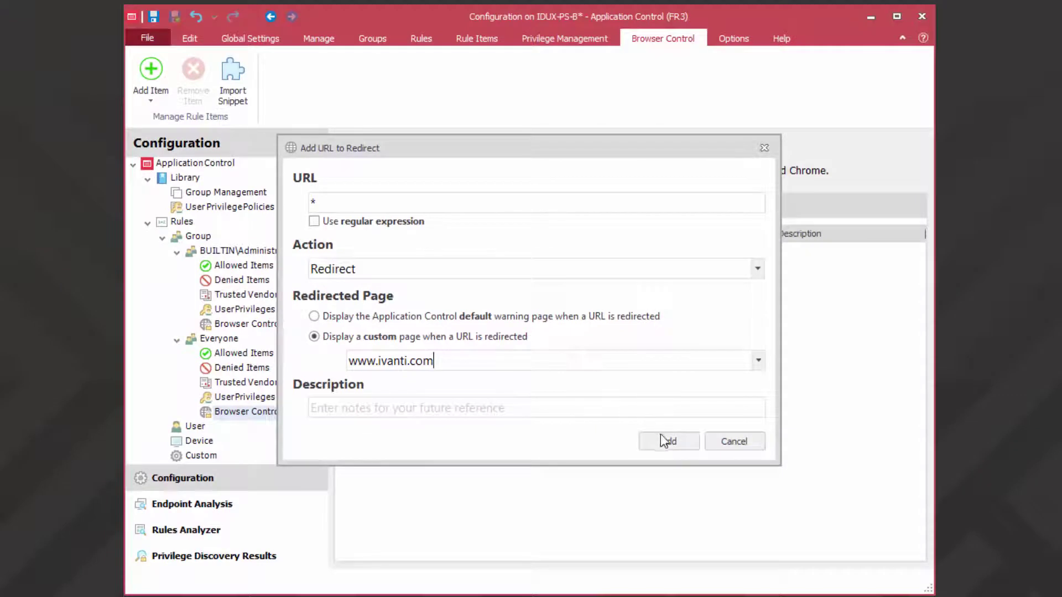
click(662, 440)
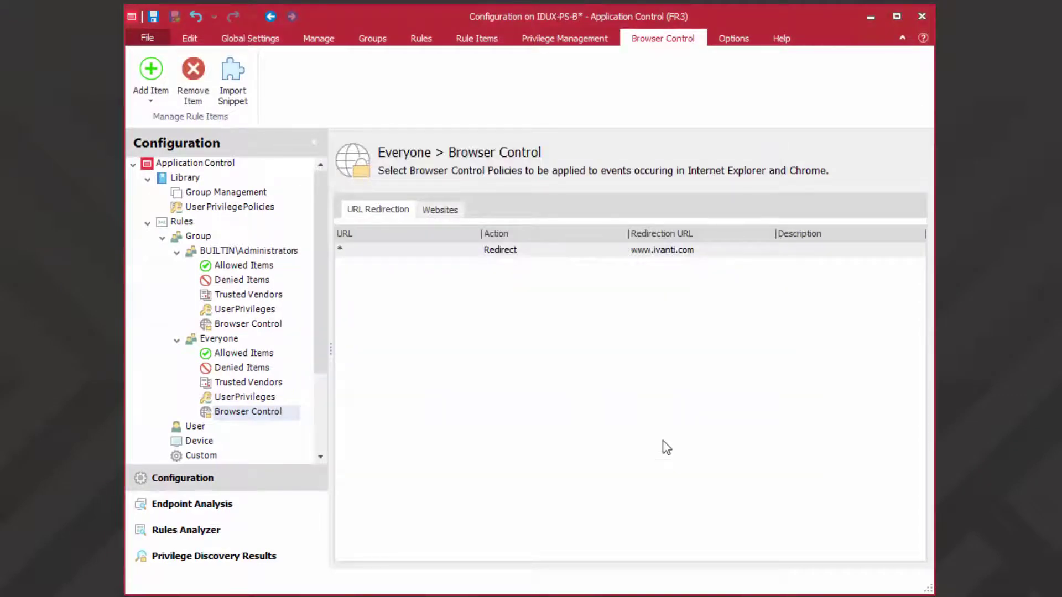
click(150, 92)
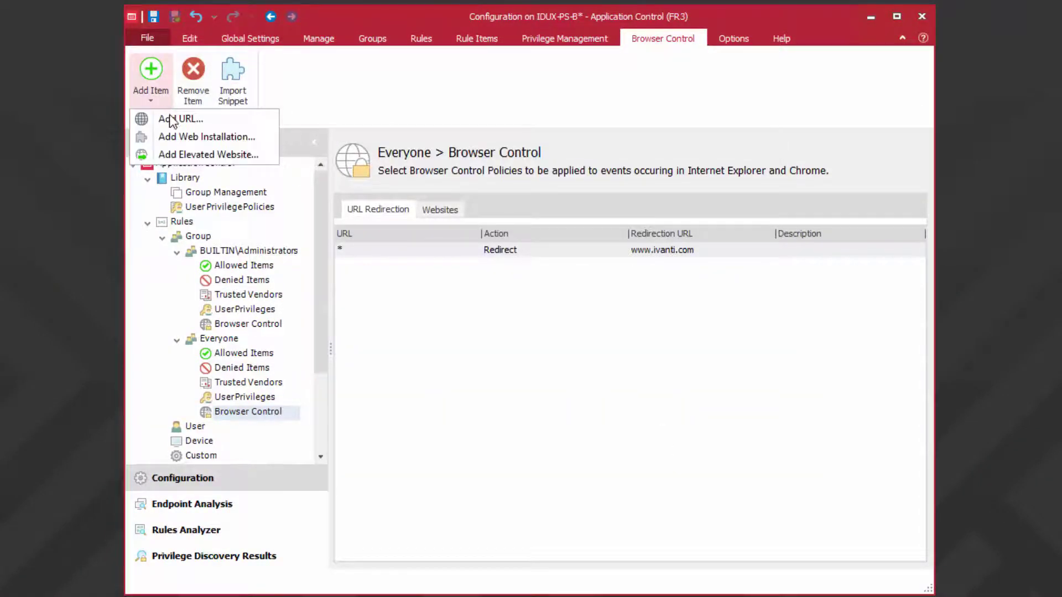
click(171, 118)
text(w)
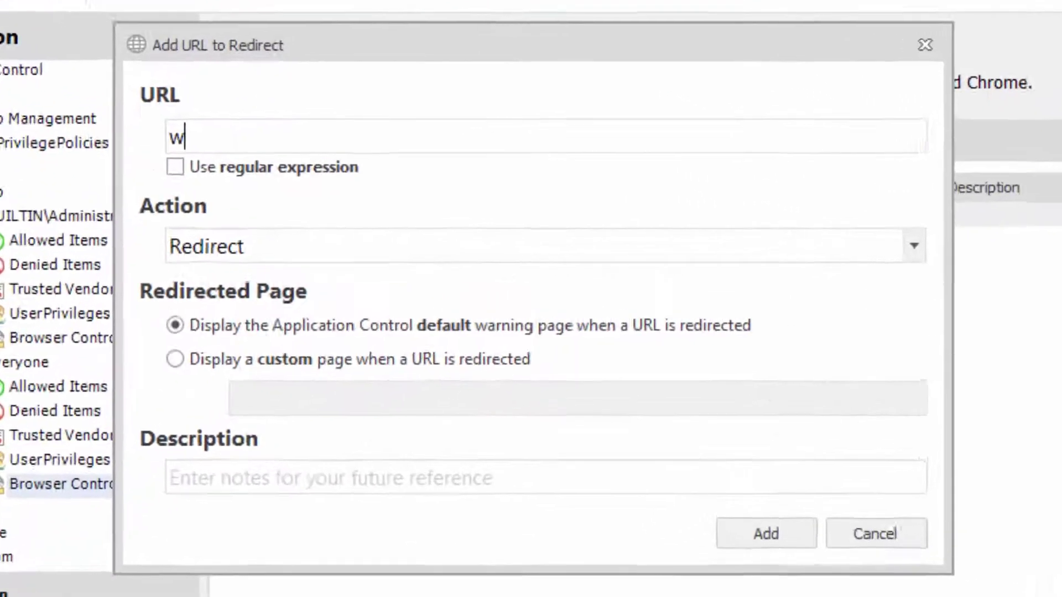
text(ww.iva)
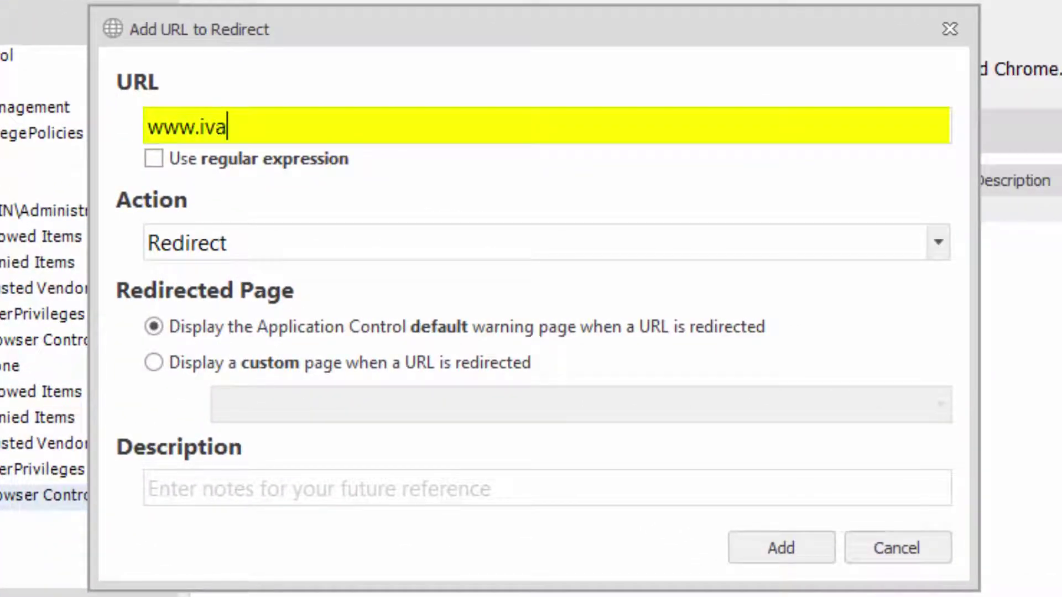
text(nti.com)
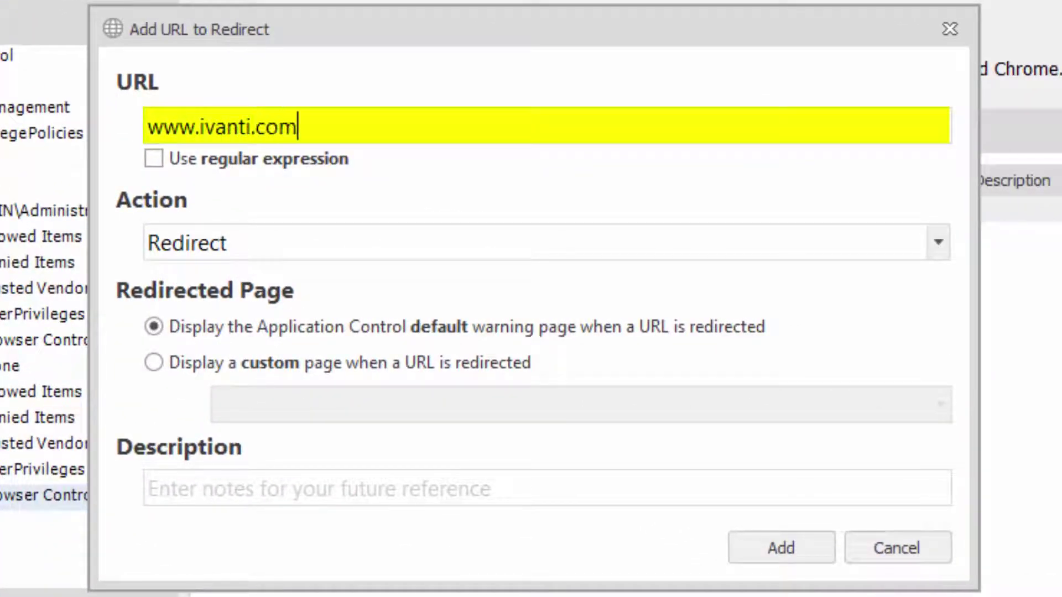
click(285, 245)
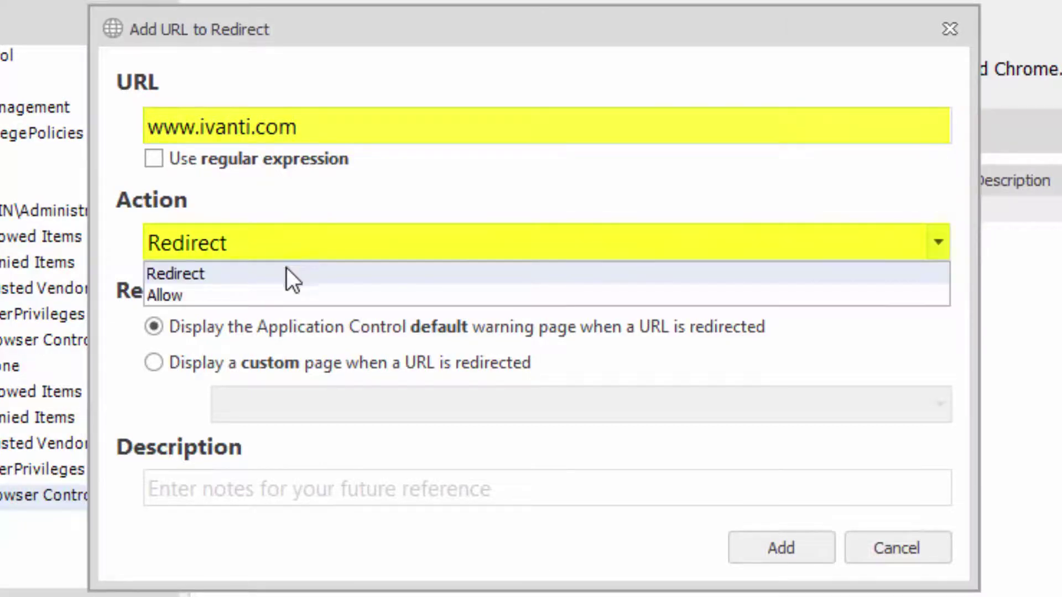
click(285, 290)
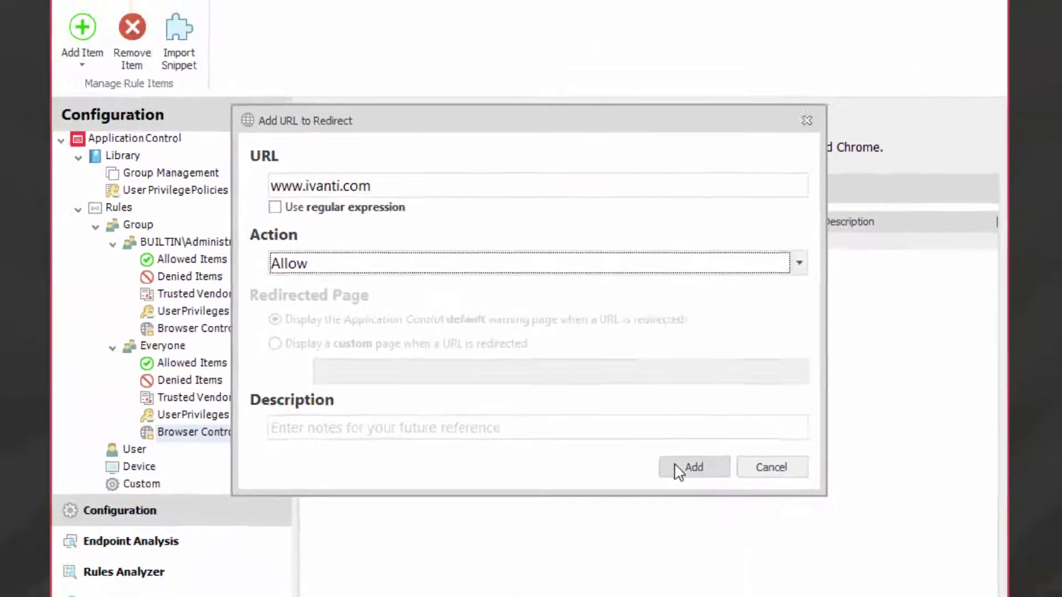
click(685, 467)
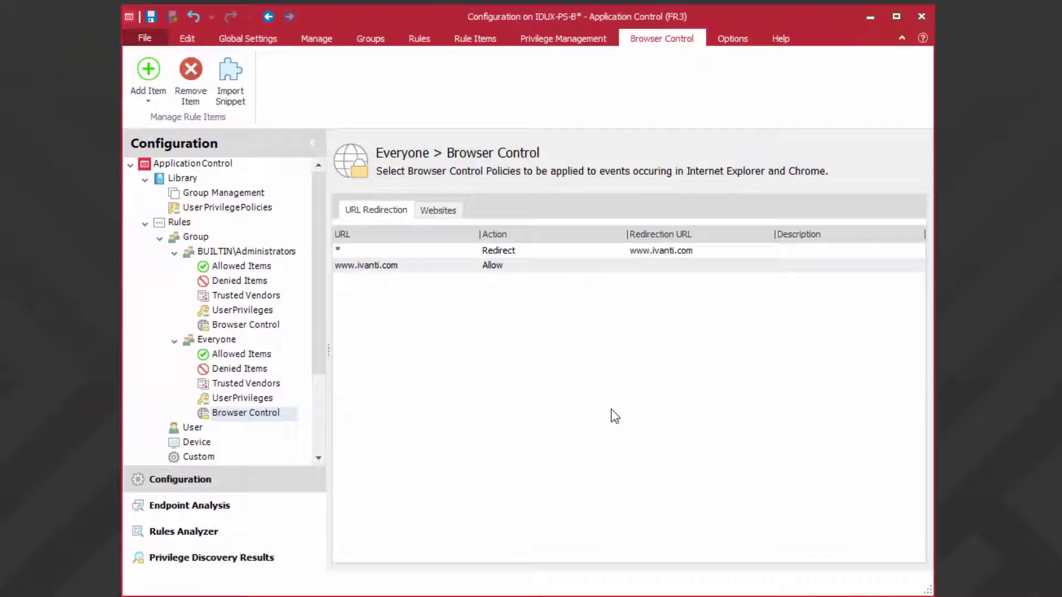
click(144, 38)
mouse_move(180, 156)
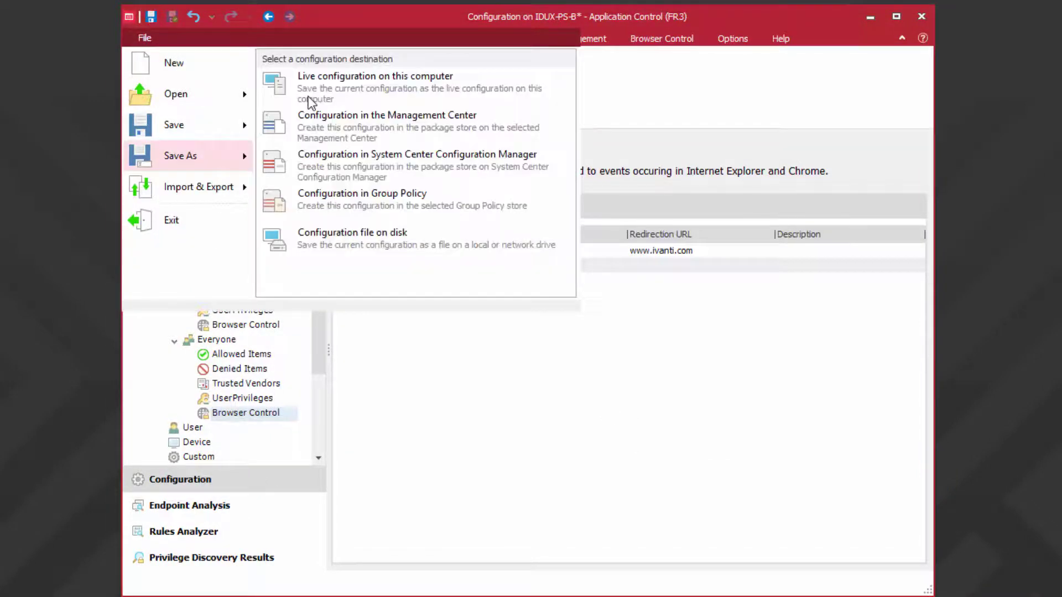
click(307, 96)
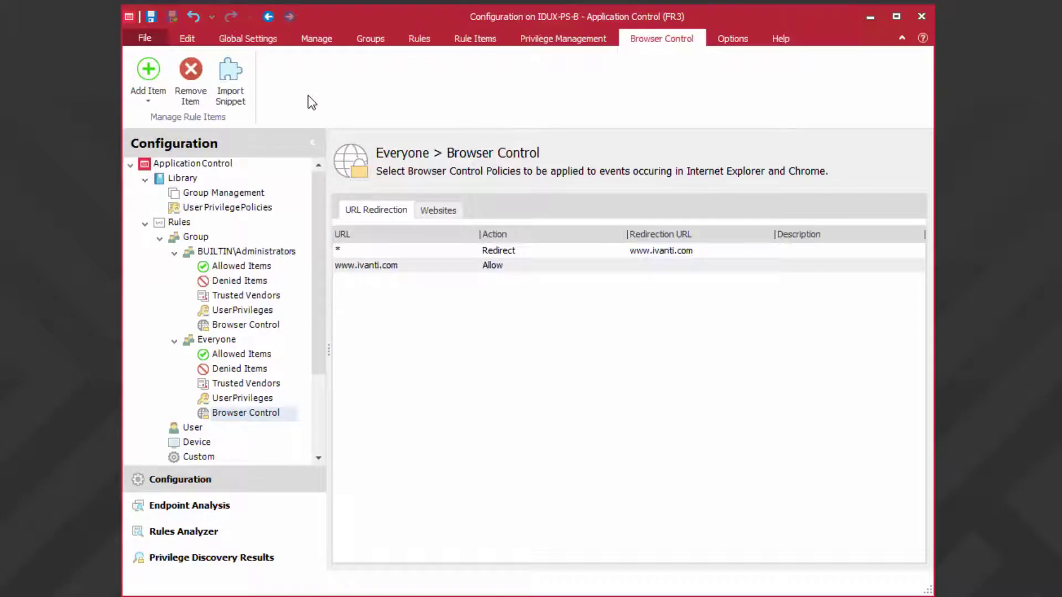
- Add computer idux-ps-b as an endpoint in the Rules Analyzer
click(193, 531)
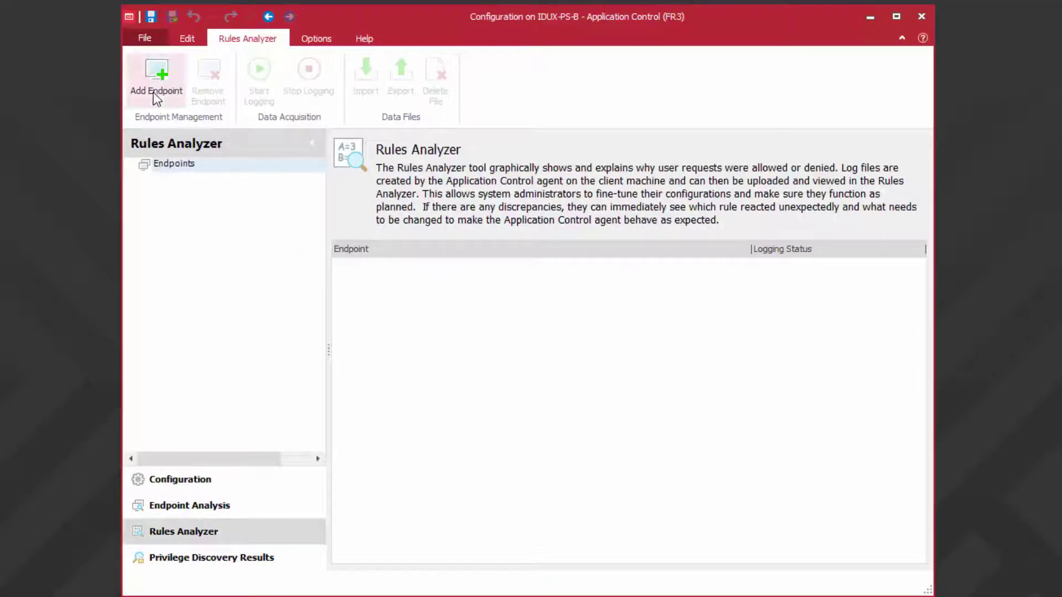
click(155, 96)
click(168, 132)
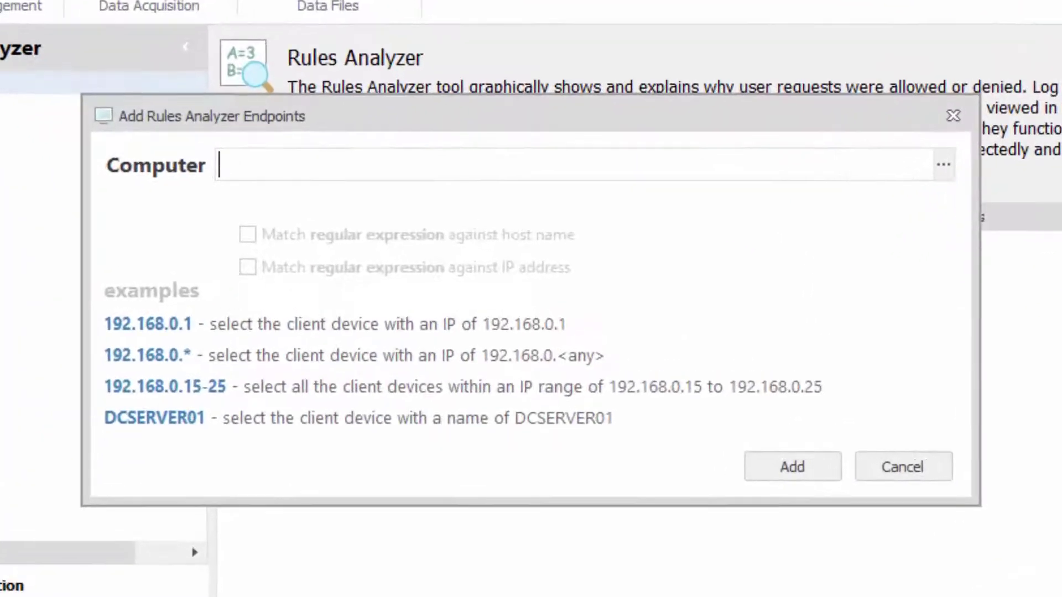
text(idu)
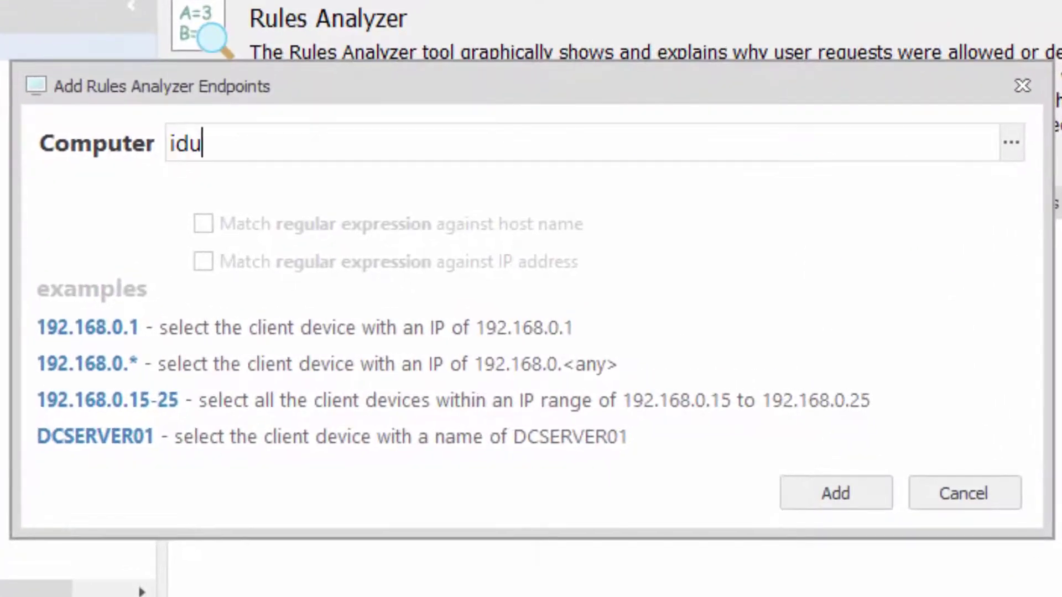
text(x-ps-)
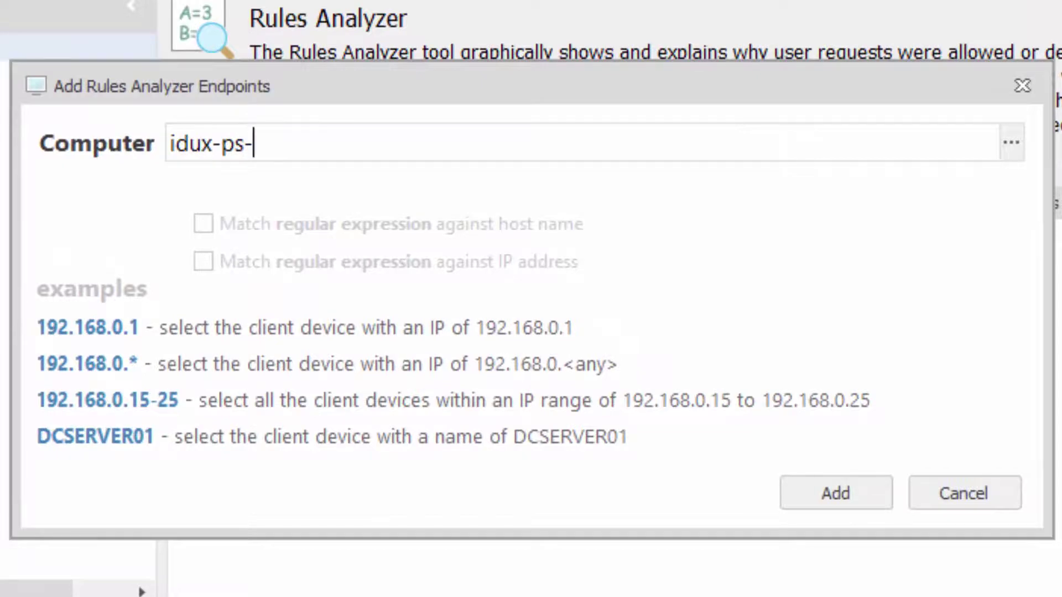
text(b)
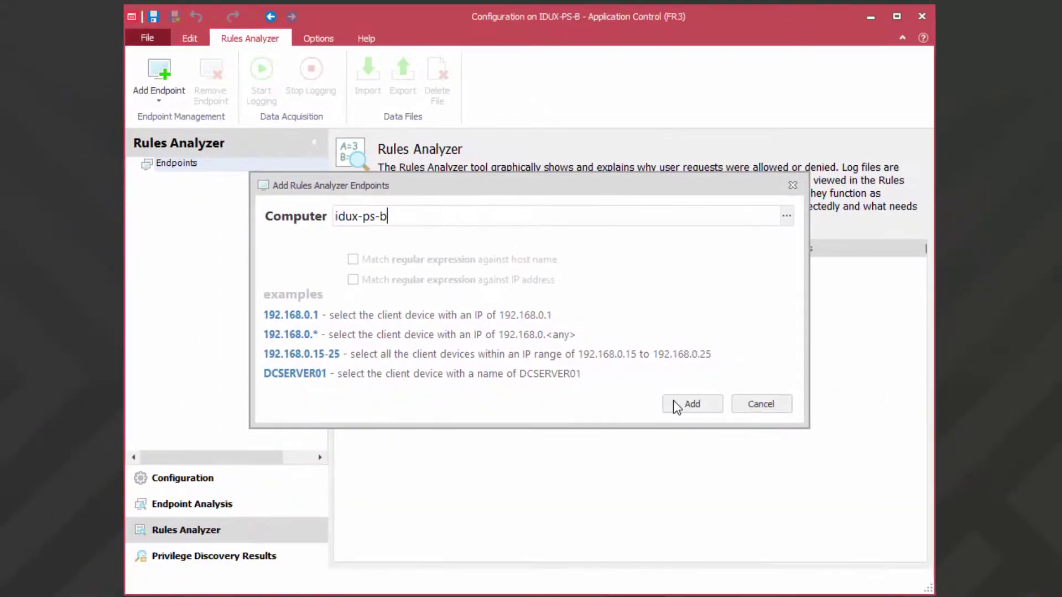
click(673, 401)
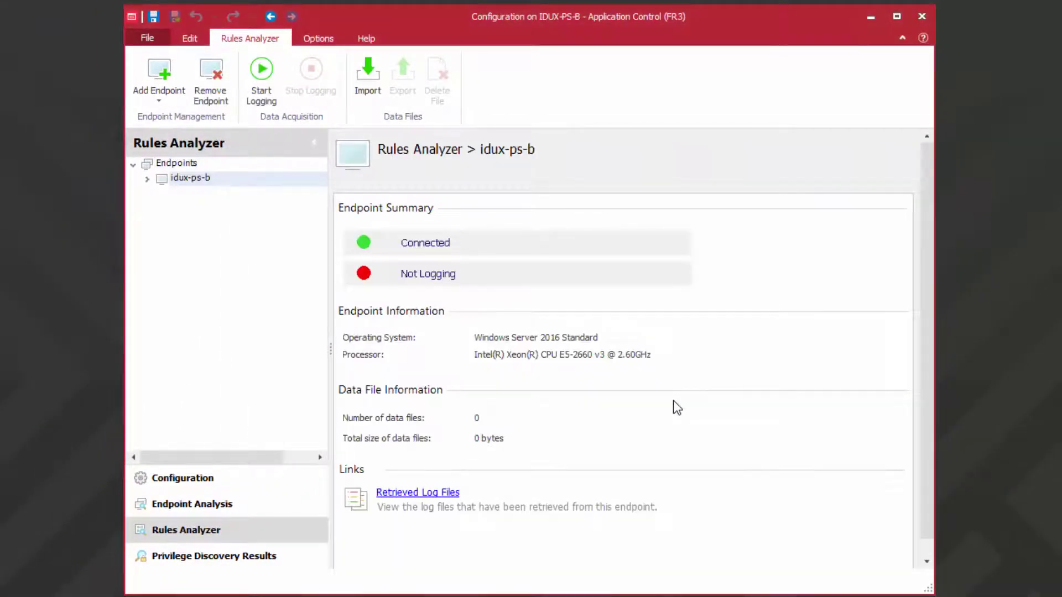
- Start logging requests on endpoint idux-ps-b
click(263, 83)
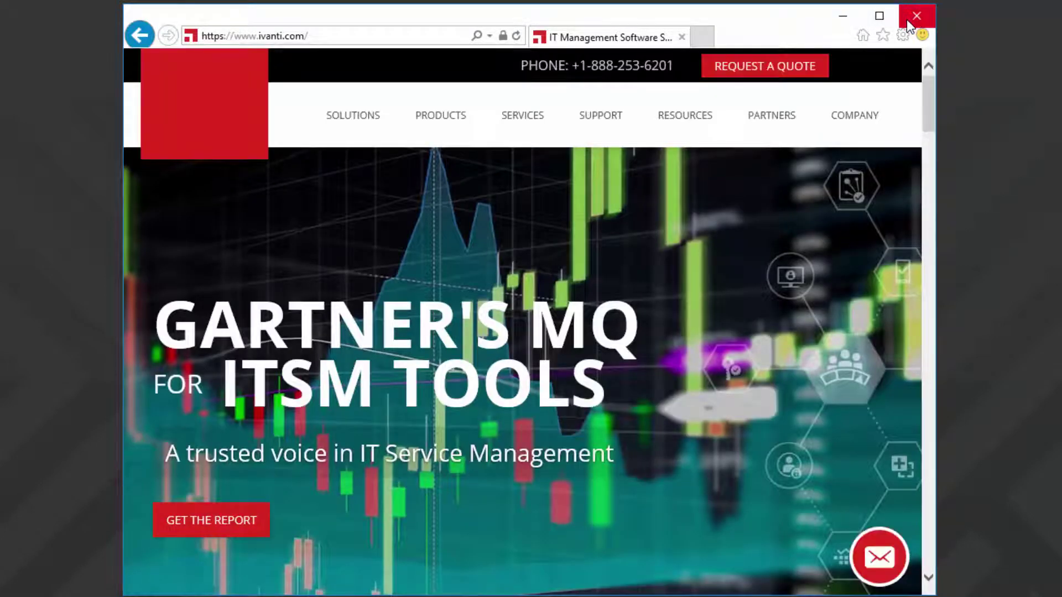
- Close the browser, stop logging and save the log as report 'ivanti'
click(914, 18)
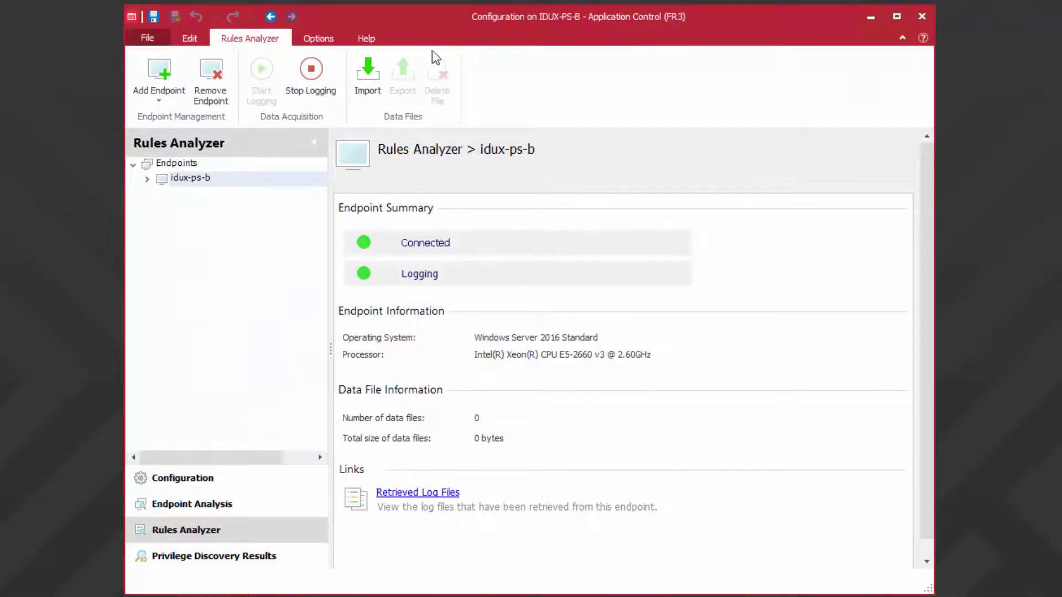
click(313, 75)
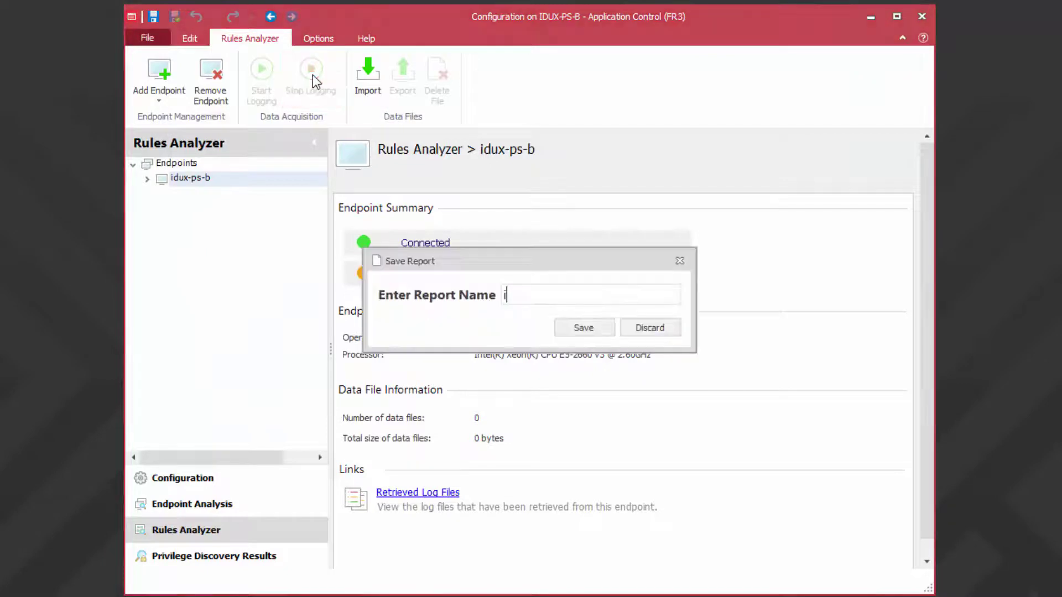
text(ivanti)
click(583, 328)
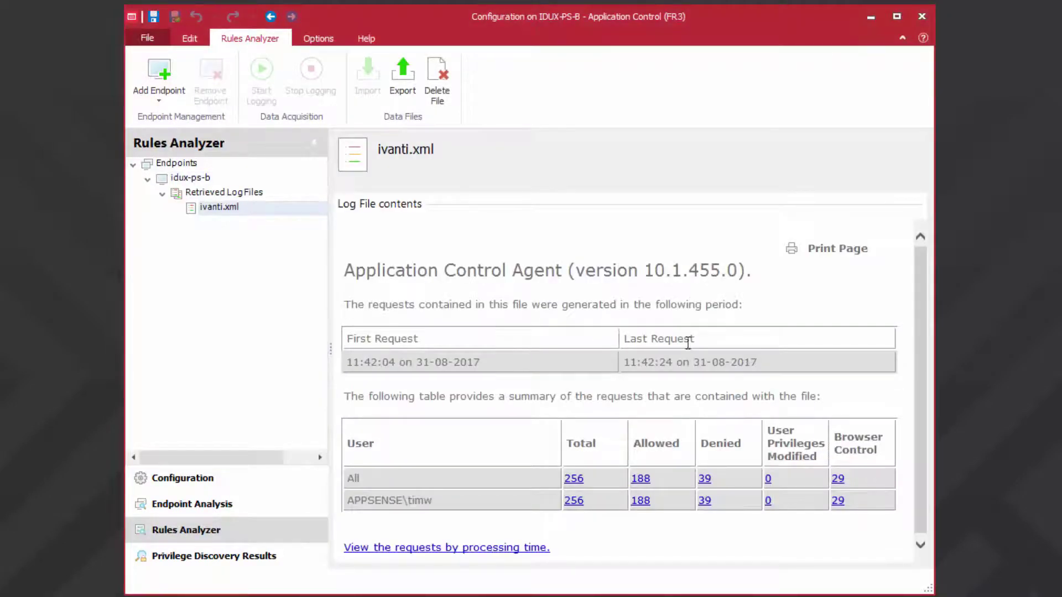
- Find the blocked cdn-dynamic.optimonk.com request in the log and copy its domain
click(838, 479)
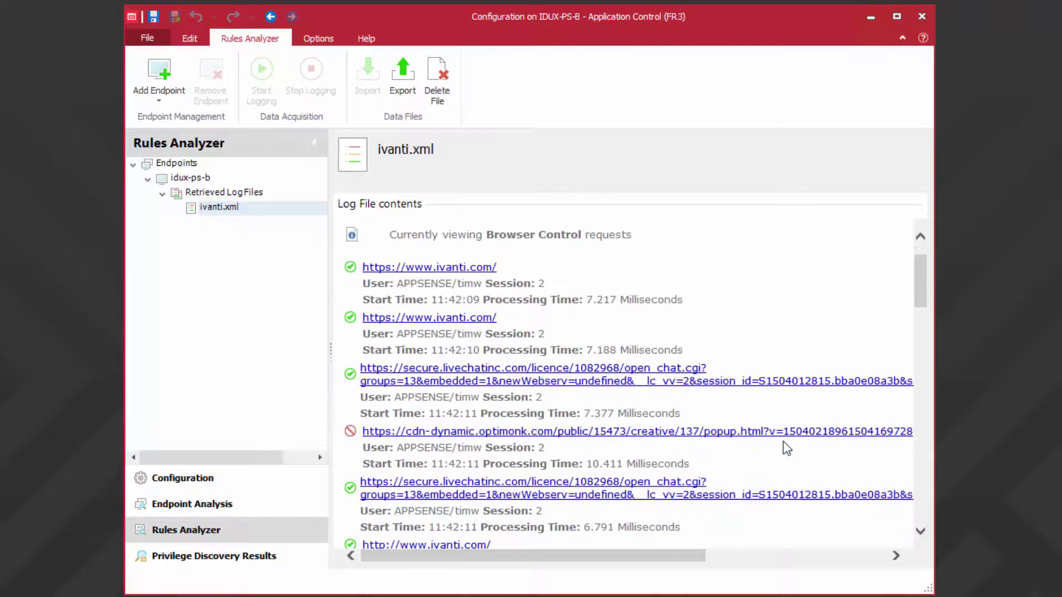
scroll(780, 447, down, 3)
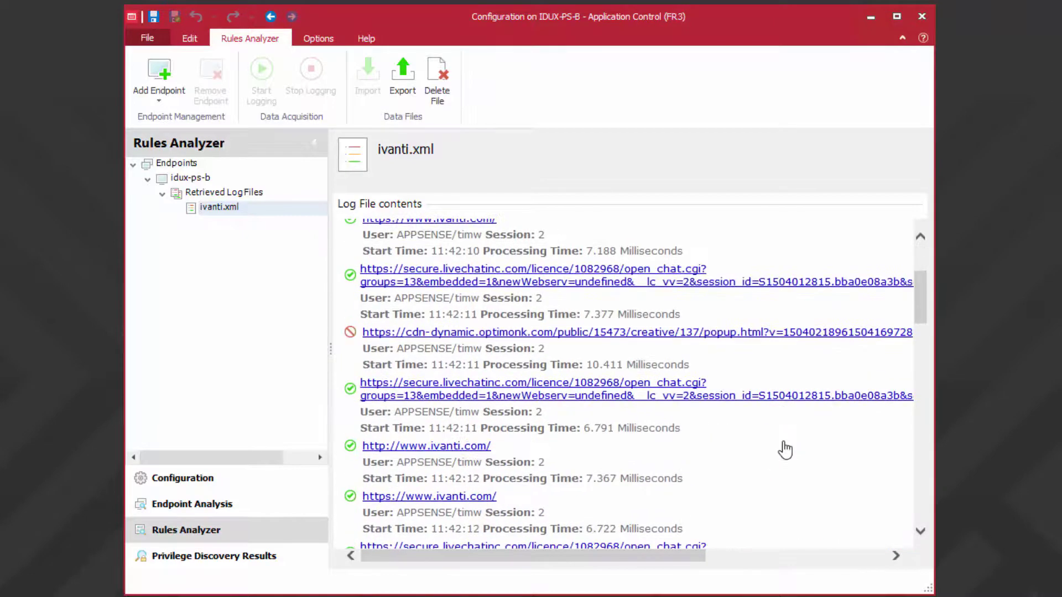
click(666, 334)
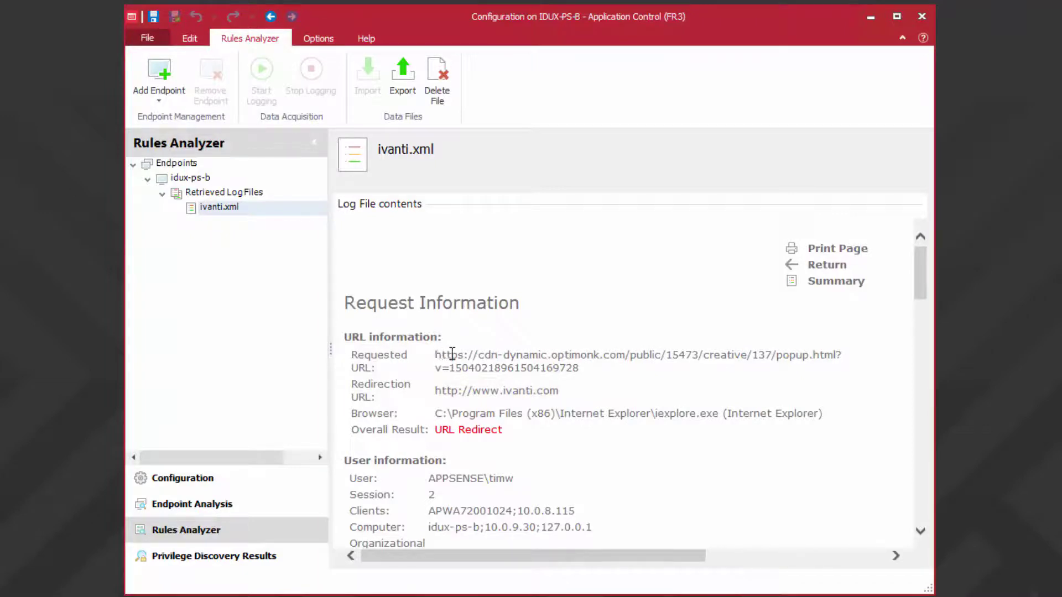
drag(435, 355, 621, 360)
key(ctrl+c)
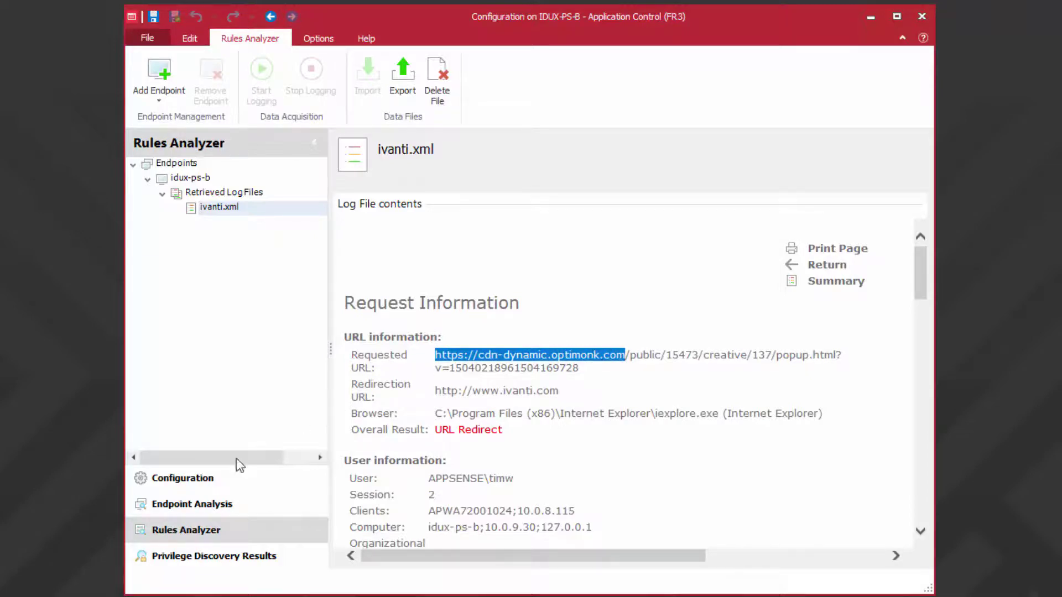
click(183, 477)
click(248, 411)
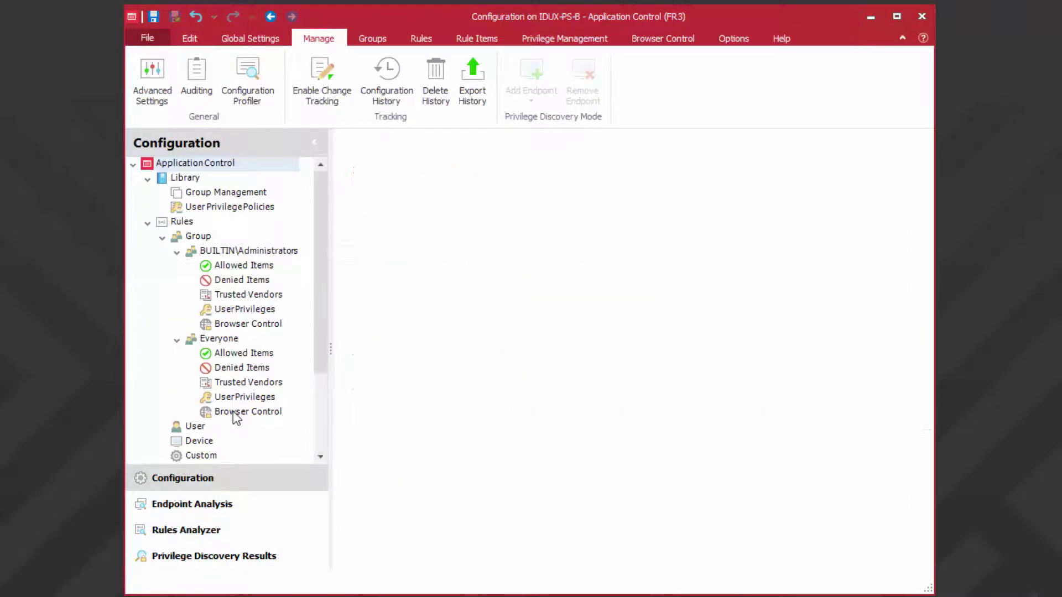
click(150, 99)
click(158, 118)
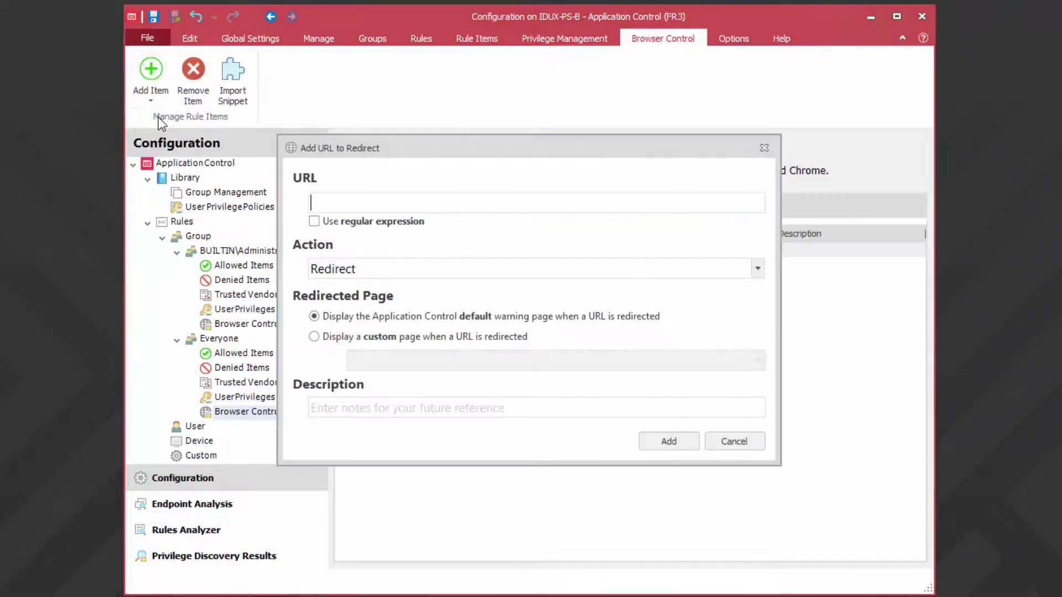
key(ctrl+v)
click(531, 268)
click(369, 296)
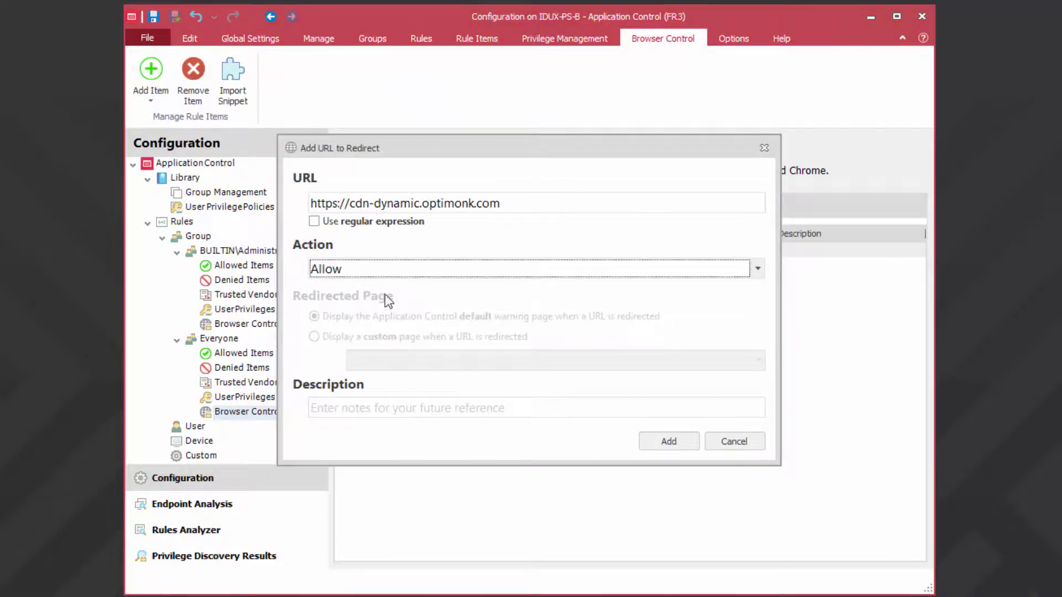
click(667, 442)
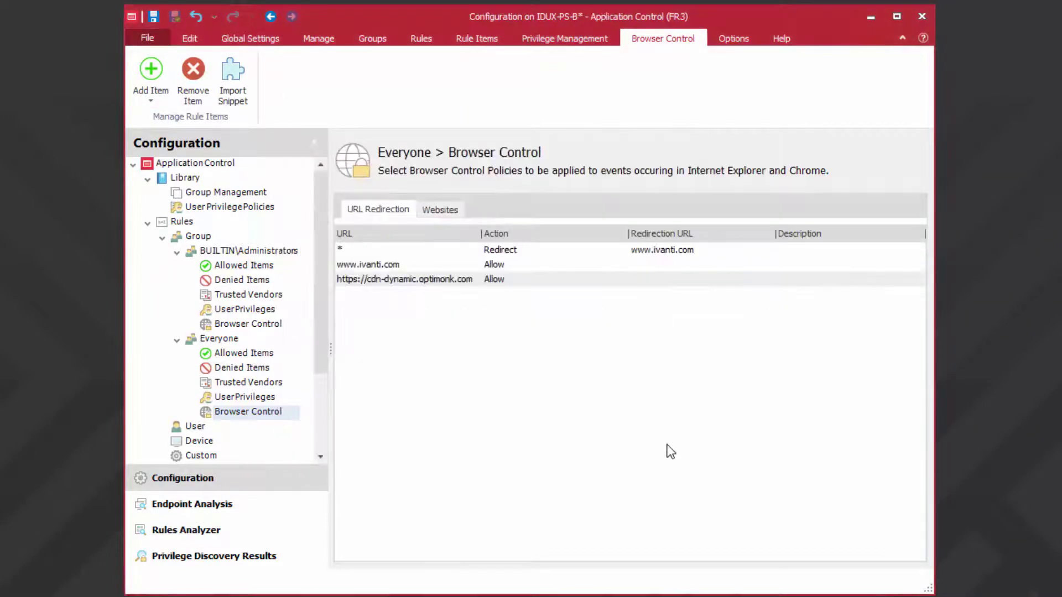
- Save the three Browser Control rules, including optimonk, as the live configuration on this computer
click(147, 38)
mouse_move(185, 157)
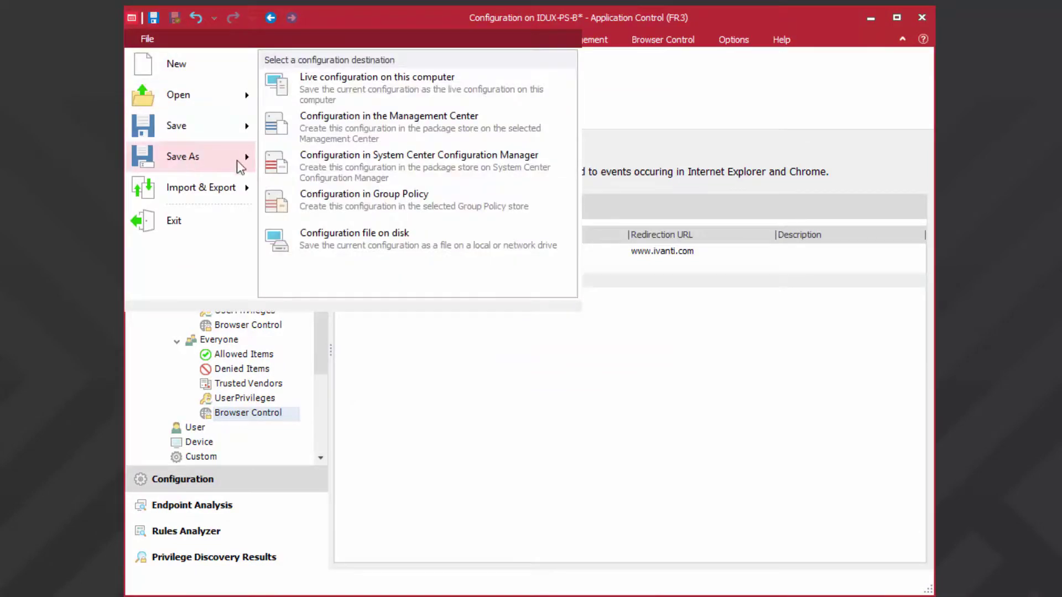
click(311, 93)
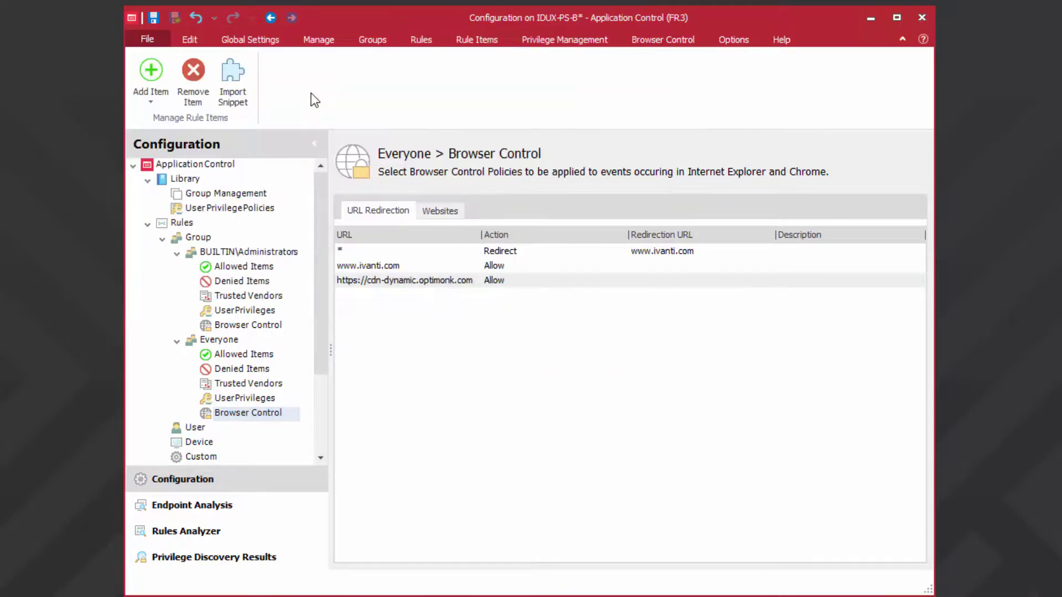